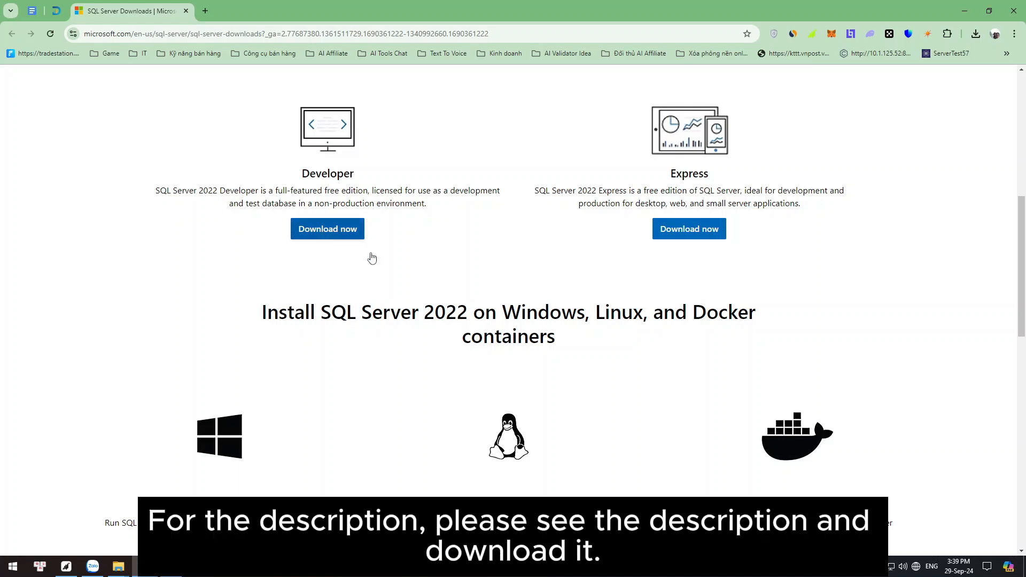
Step: Download the SQL Server 2022 Express installer and show the downloaded file in its folder
{"action": "scroll", "coordinate": [645, 311], "scroll_direction": "up", "scroll_amount": 1}
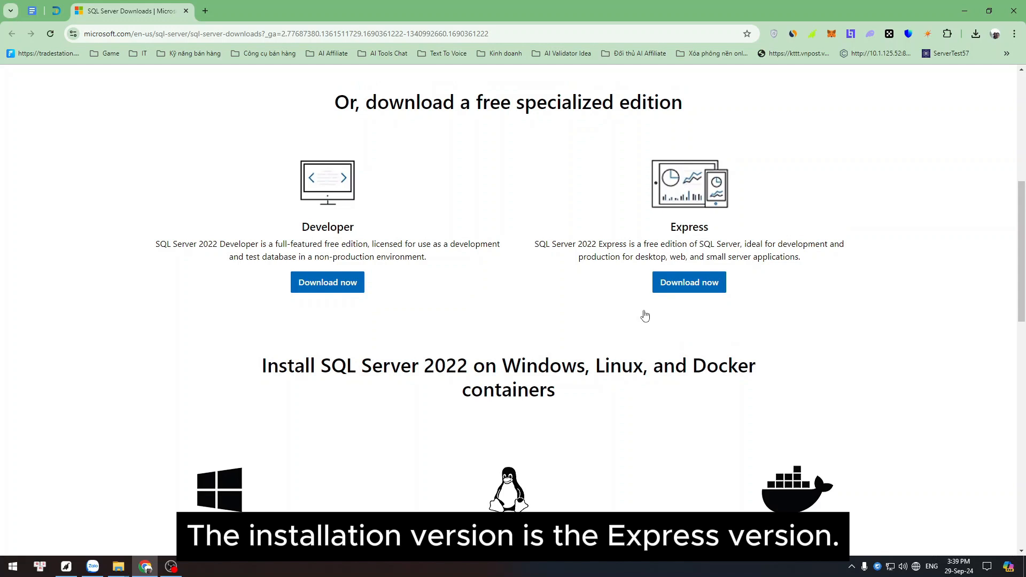
{"action": "scroll", "coordinate": [647, 316], "scroll_direction": "down", "scroll_amount": 1}
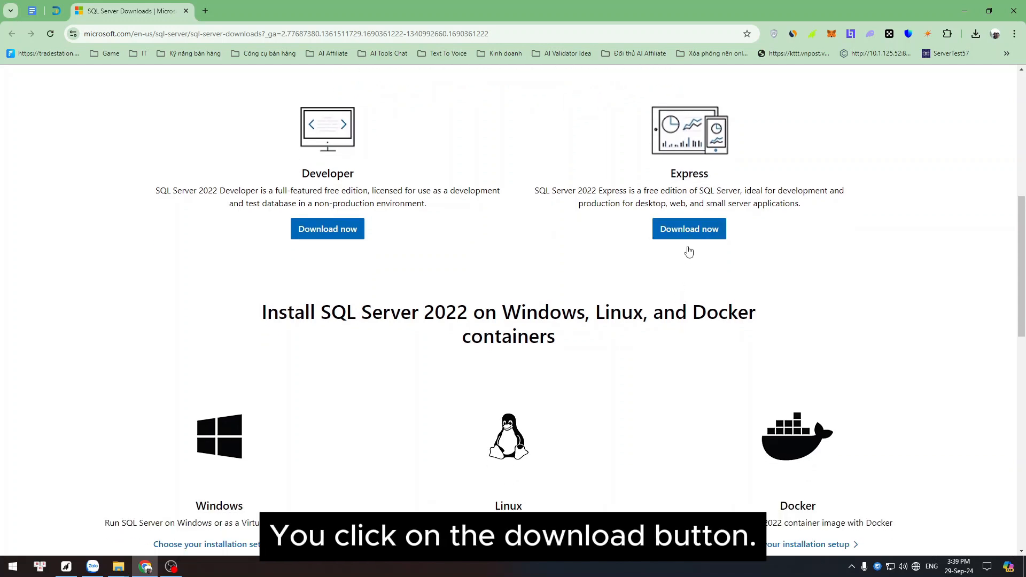
{"action": "left_click", "coordinate": [690, 230]}
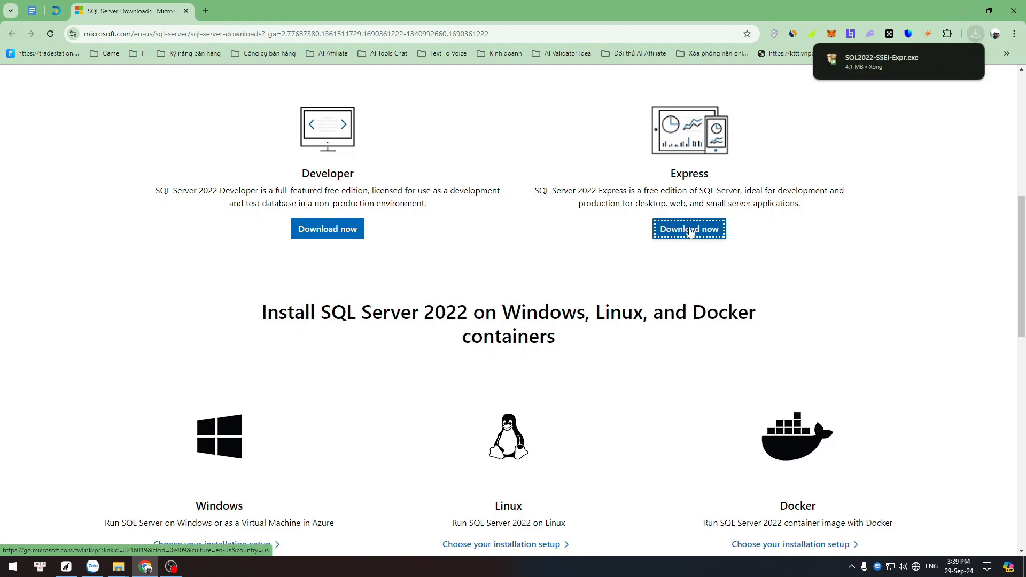
{"action": "left_click", "coordinate": [977, 34]}
{"action": "left_click", "coordinate": [947, 81]}
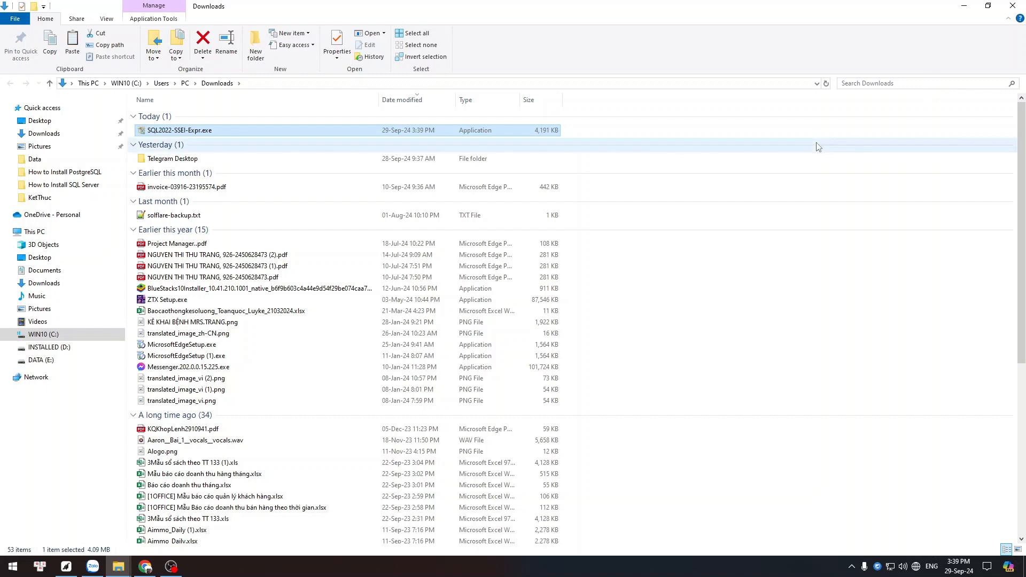
Step: Move the downloaded SQL2022-SSEI-Expr.exe into the E:\Setup\SQL Server folder
{"action": "left_click", "coordinate": [120, 565]}
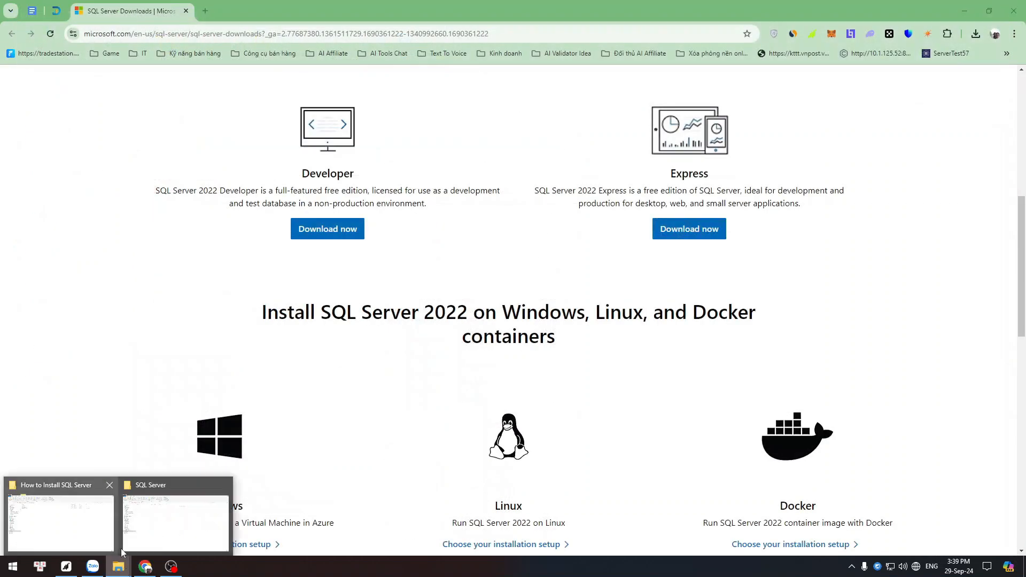
{"action": "left_click", "coordinate": [165, 516]}
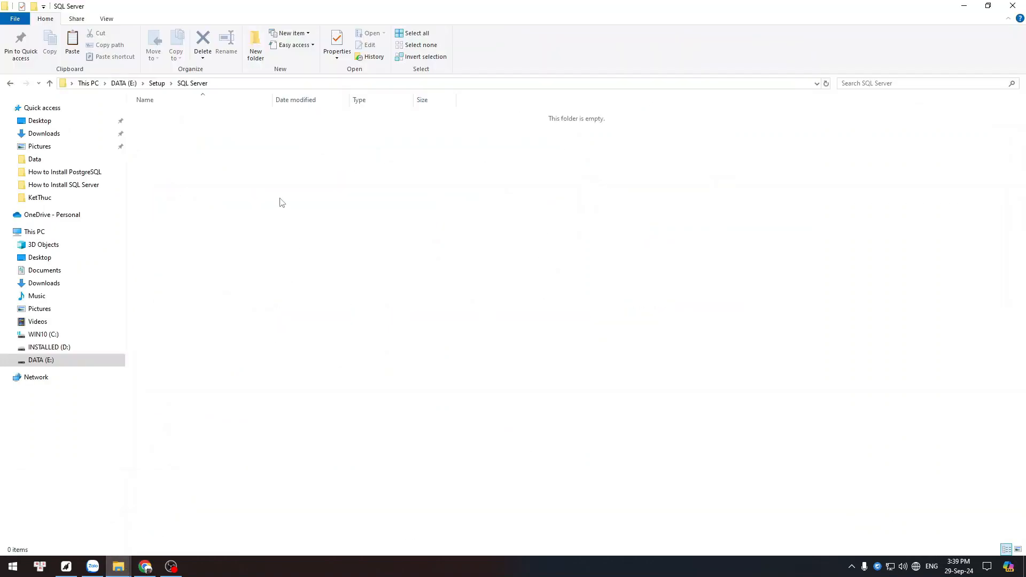
{"action": "key", "text": "ctrl+v"}
{"action": "left_click", "coordinate": [209, 132]}
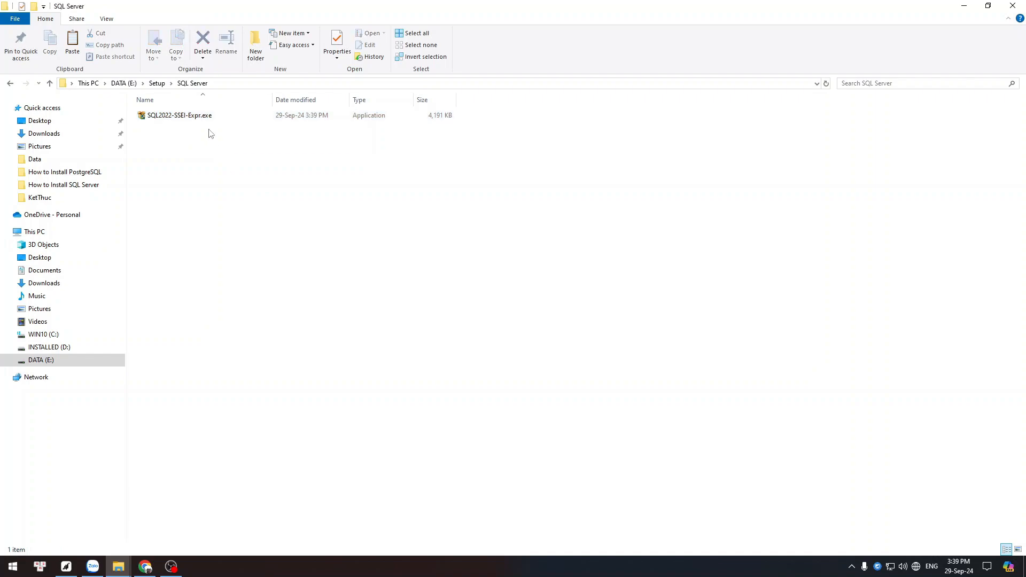
Step: Run SQL2022-SSEI-Expr.exe as administrator and allow it to make changes
{"action": "right_click", "coordinate": [205, 120]}
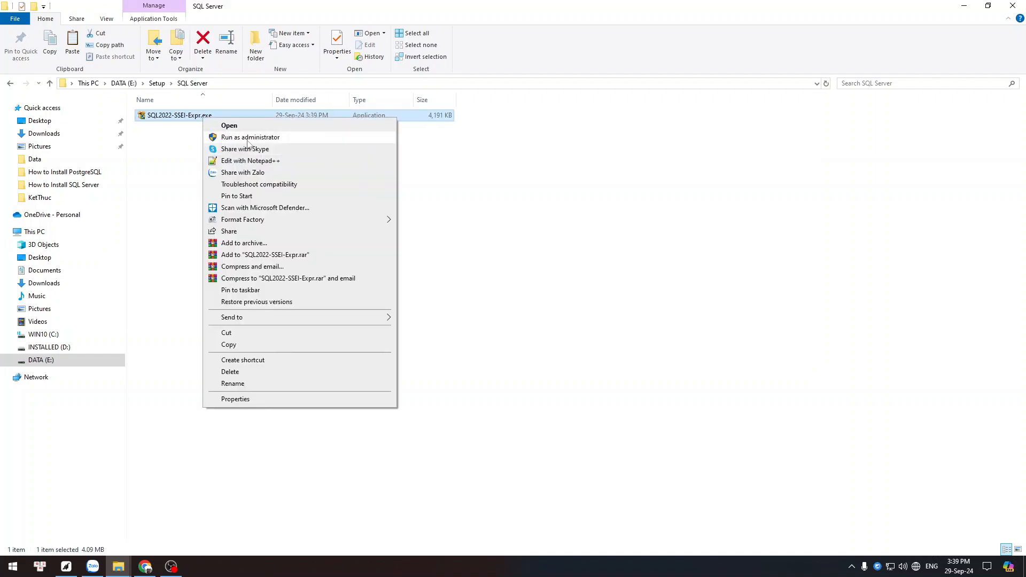
{"action": "left_click", "coordinate": [214, 137]}
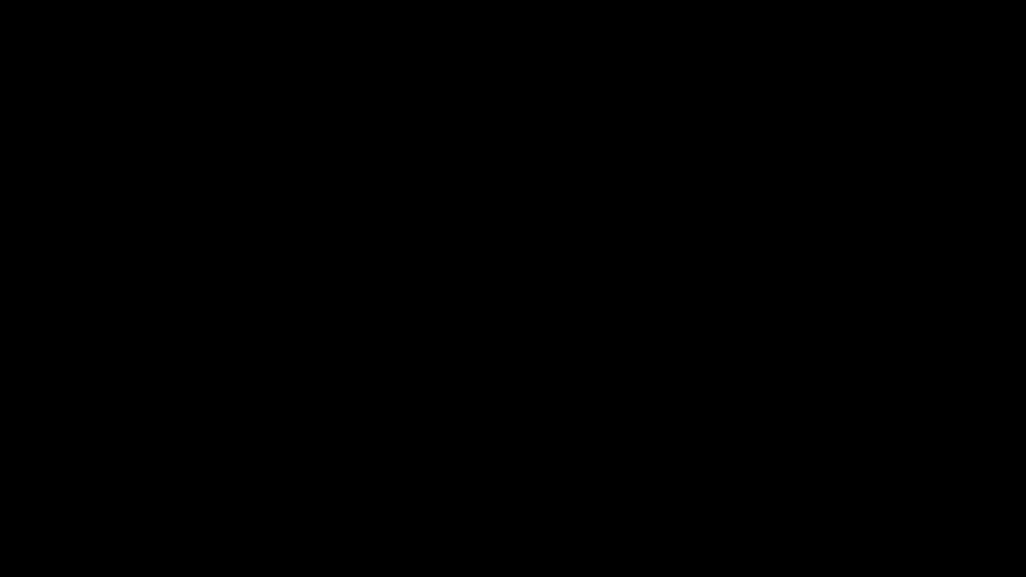
{"action": "left_click", "coordinate": [465, 356]}
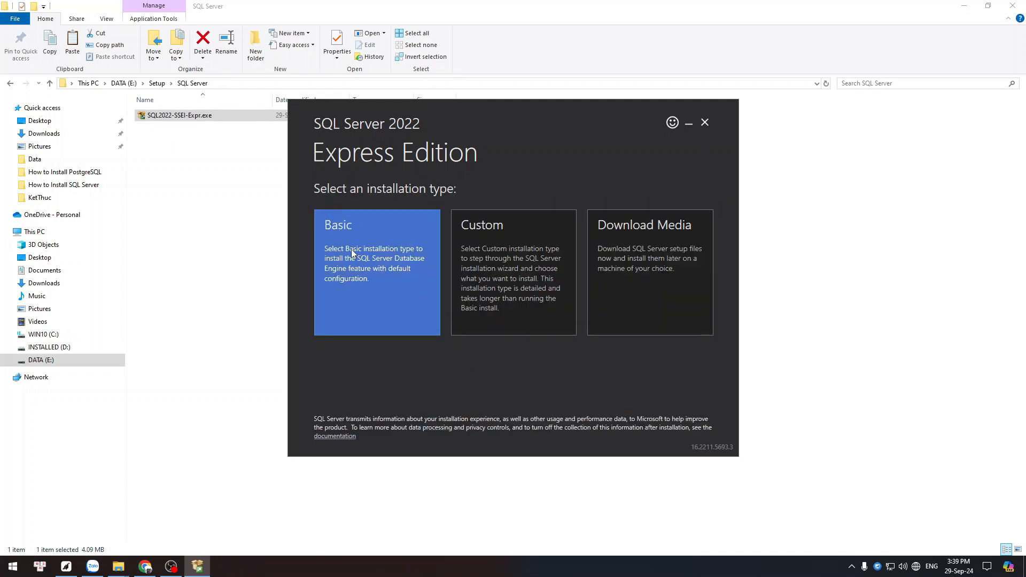
Step: Choose the Basic installation type, read through the license terms and accept them
{"action": "left_click", "coordinate": [352, 253]}
{"action": "scroll", "coordinate": [667, 328], "scroll_direction": "down", "scroll_amount": 10}
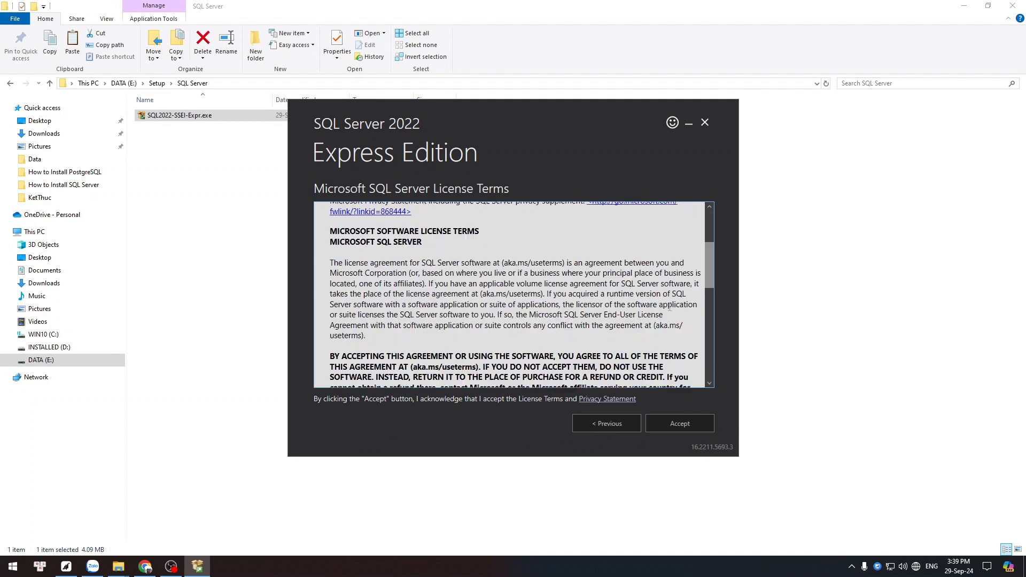
{"action": "scroll", "coordinate": [667, 328], "scroll_direction": "down", "scroll_amount": 3}
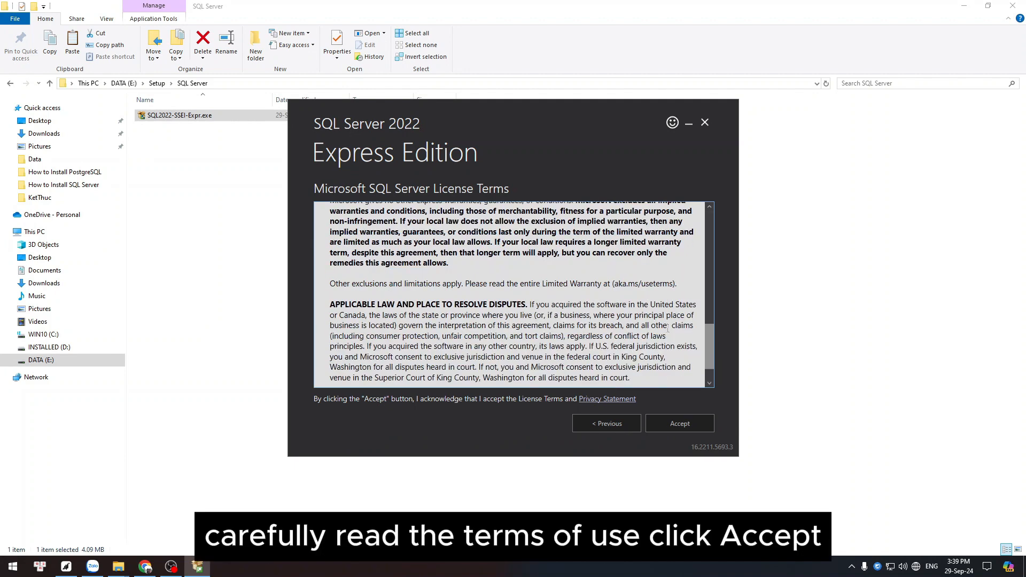
{"action": "left_click", "coordinate": [678, 425]}
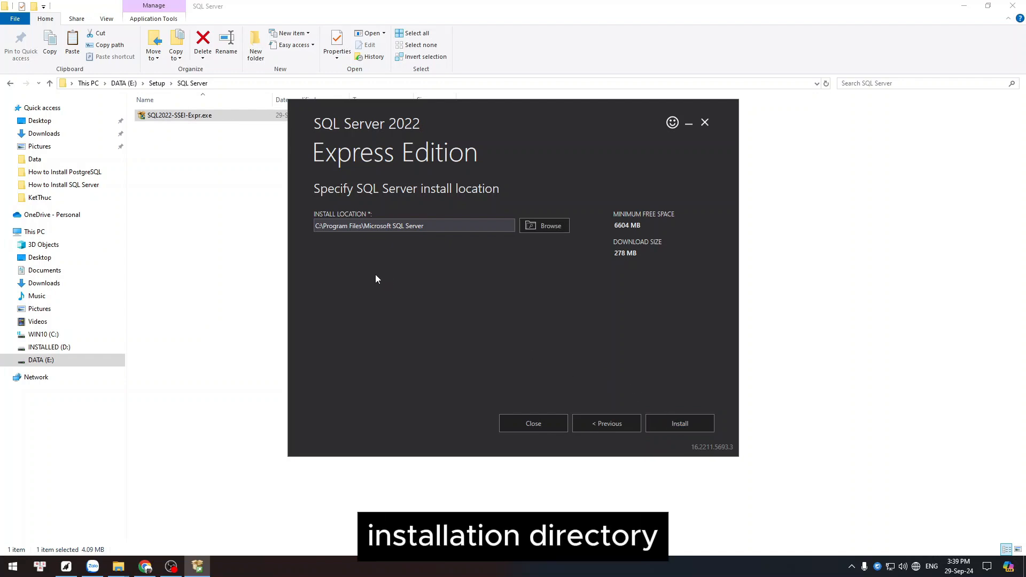
Step: Create a new folder named SQL Server on the INSTALLED (D:) drive
{"action": "left_click", "coordinate": [51, 349]}
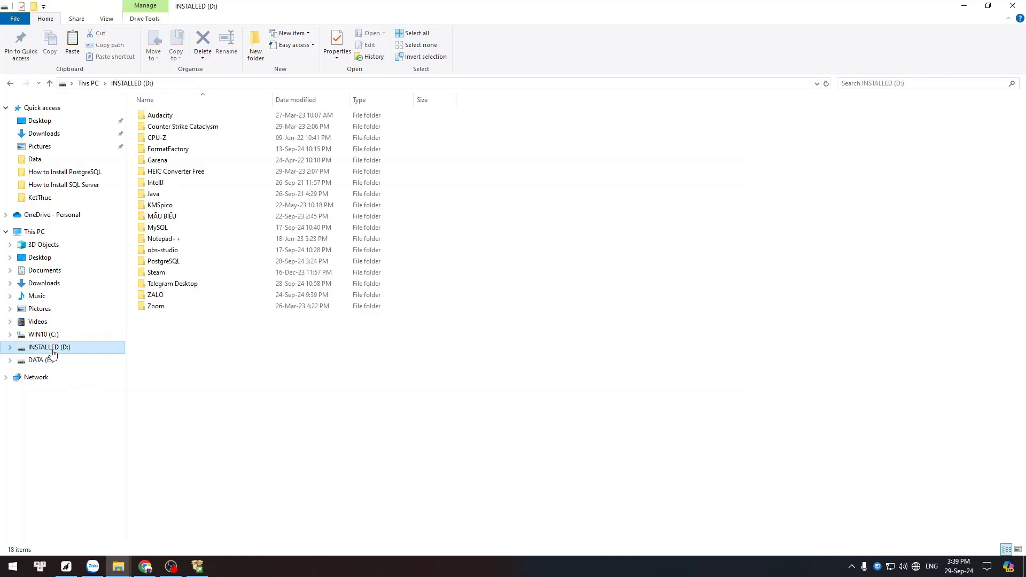
{"action": "right_click", "coordinate": [173, 328]}
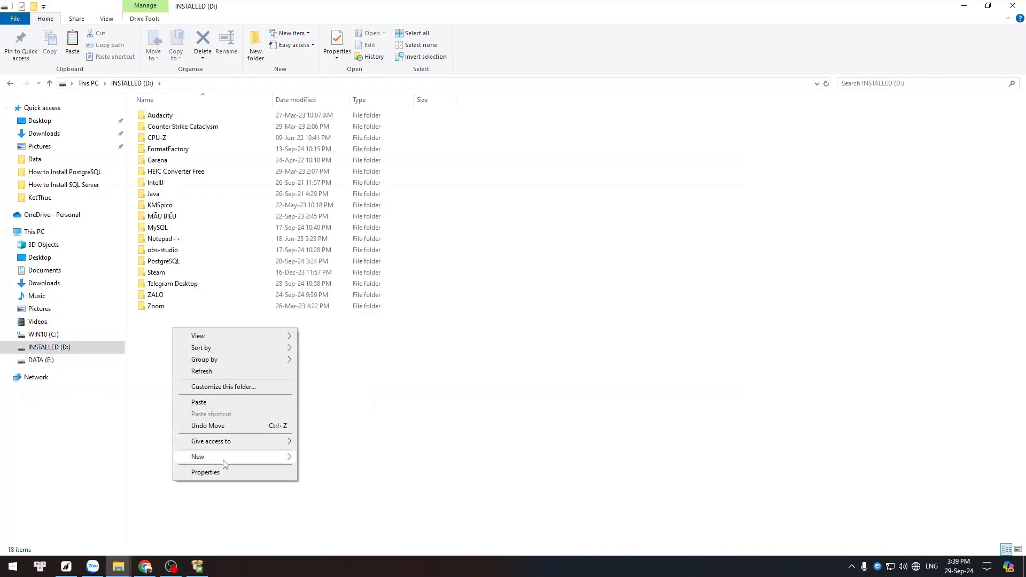
{"action": "mouse_move", "coordinate": [224, 461]}
{"action": "left_click", "coordinate": [336, 312]}
{"action": "type", "text": "SQ"}
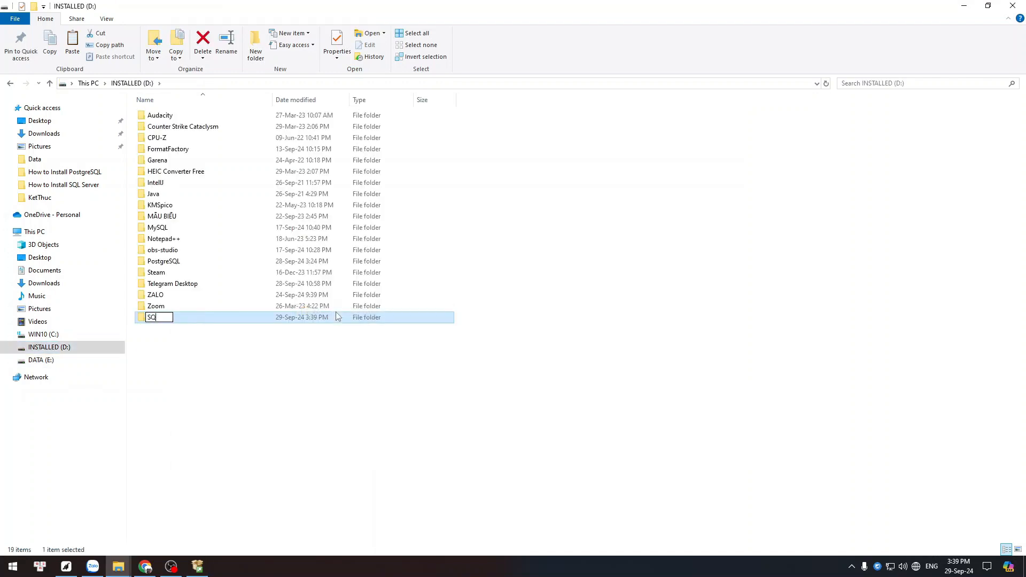
{"action": "type", "text": "L Server"}
{"action": "key", "text": "Return"}
Step: Set the install location to the copied path D:\SQL Server and start the installation
{"action": "double_click", "coordinate": [336, 312]}
{"action": "left_click", "coordinate": [210, 84]}
{"action": "key", "text": "ctrl+c"}
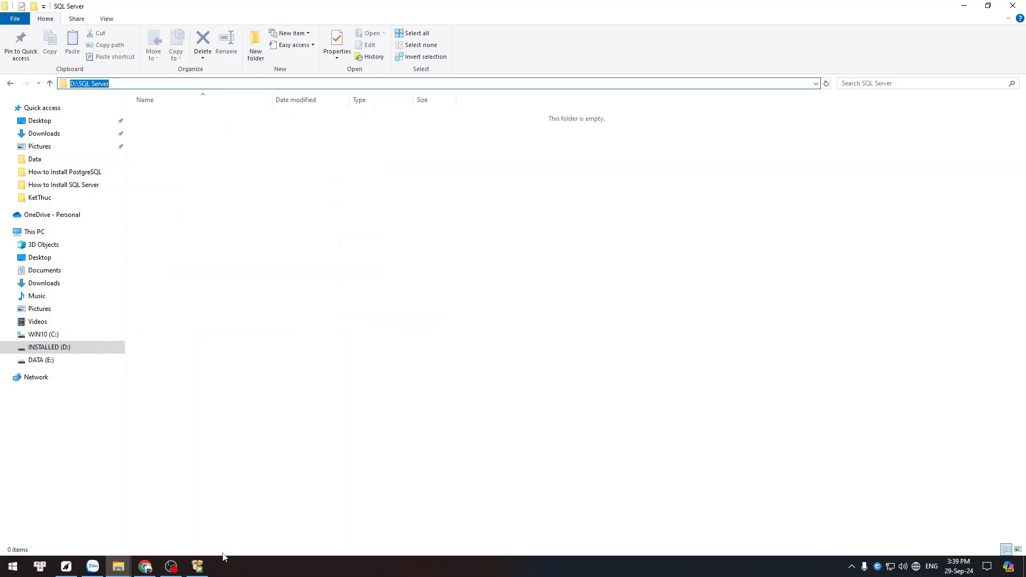
{"action": "left_click", "coordinate": [197, 567]}
{"action": "left_click", "coordinate": [494, 228]}
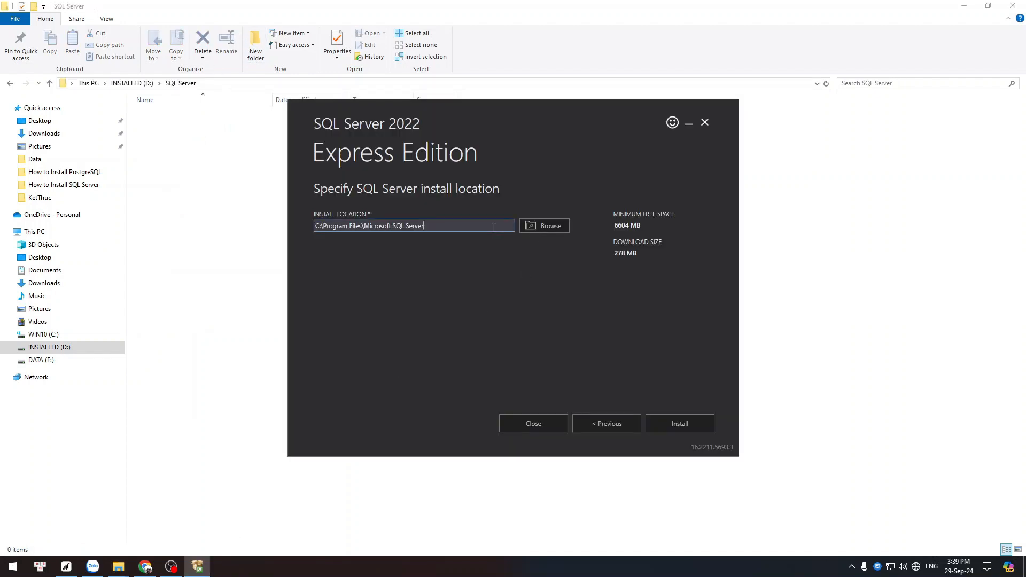
{"action": "key", "text": "ctrl+a"}
{"action": "key", "text": "ctrl+v"}
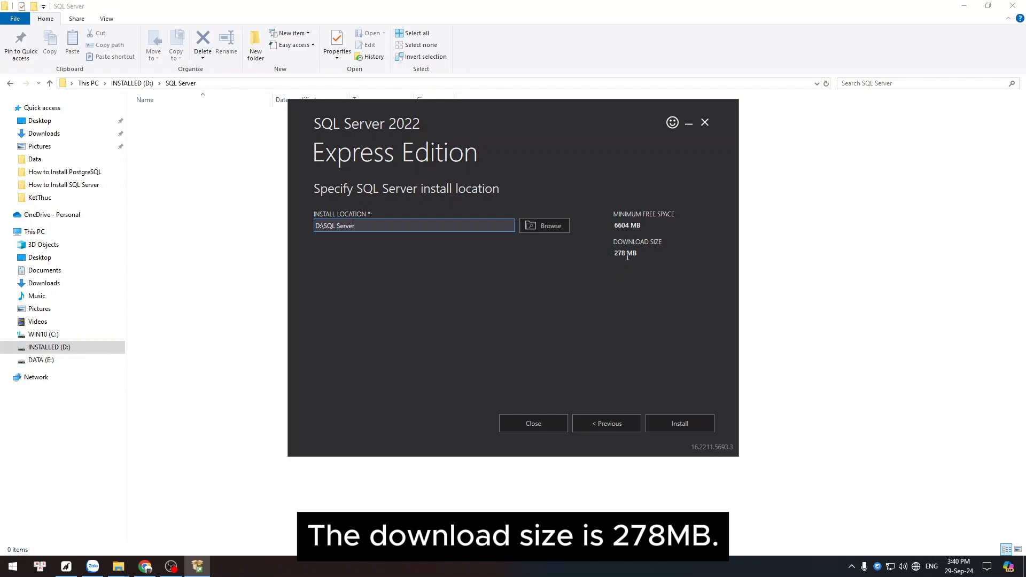
{"action": "left_click", "coordinate": [672, 422]}
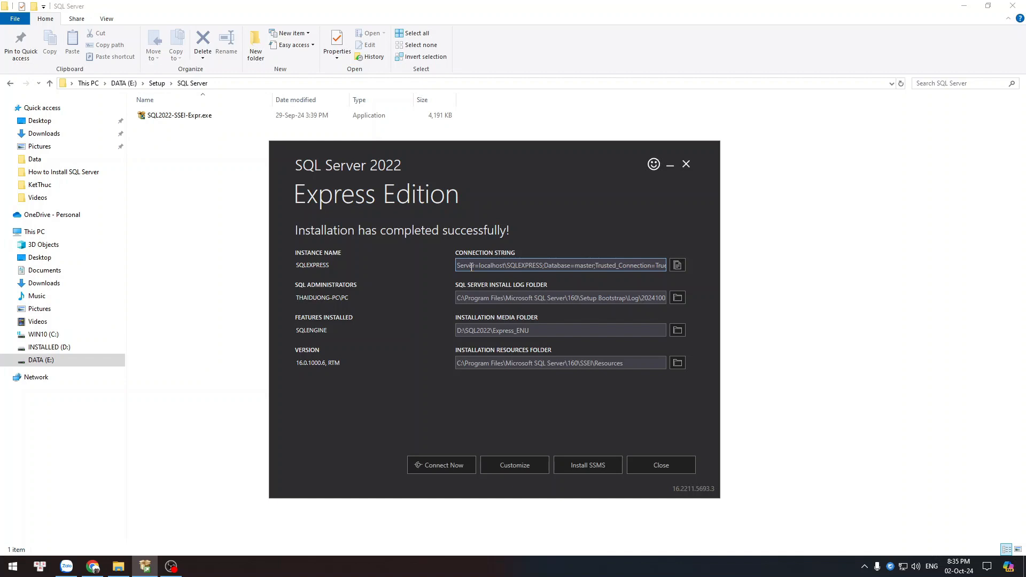
Step: Start customizing the installed instance and proceed past the Microsoft Update and Install Rules pages, leaving update checking off
{"action": "left_click", "coordinate": [514, 468]}
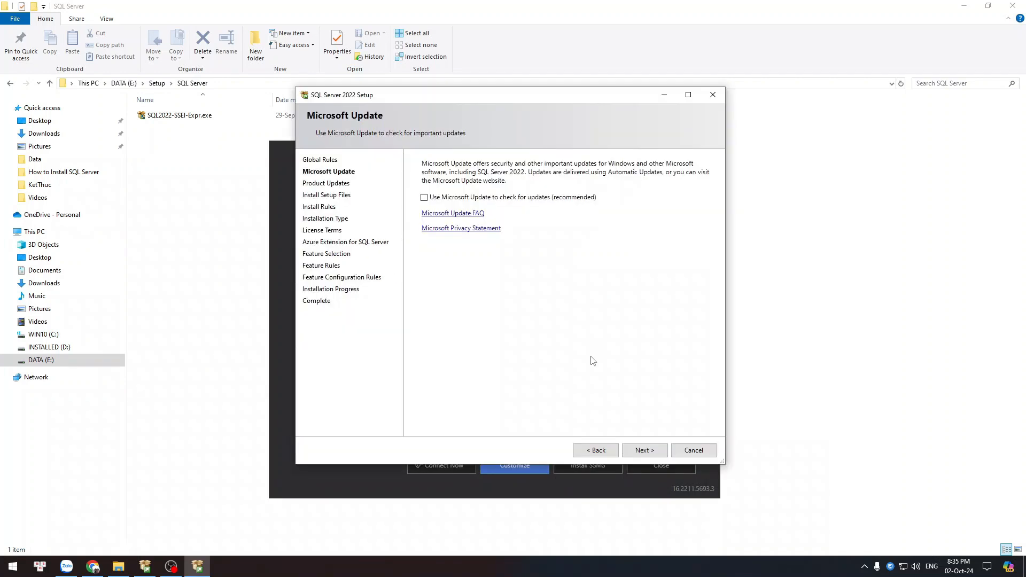
{"action": "left_click", "coordinate": [647, 452]}
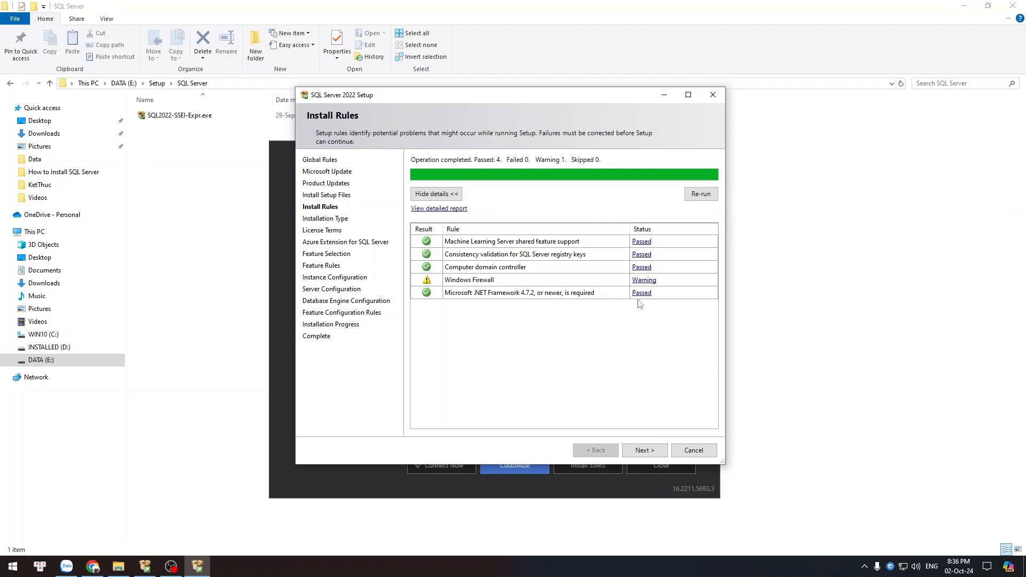
{"action": "left_click", "coordinate": [644, 451]}
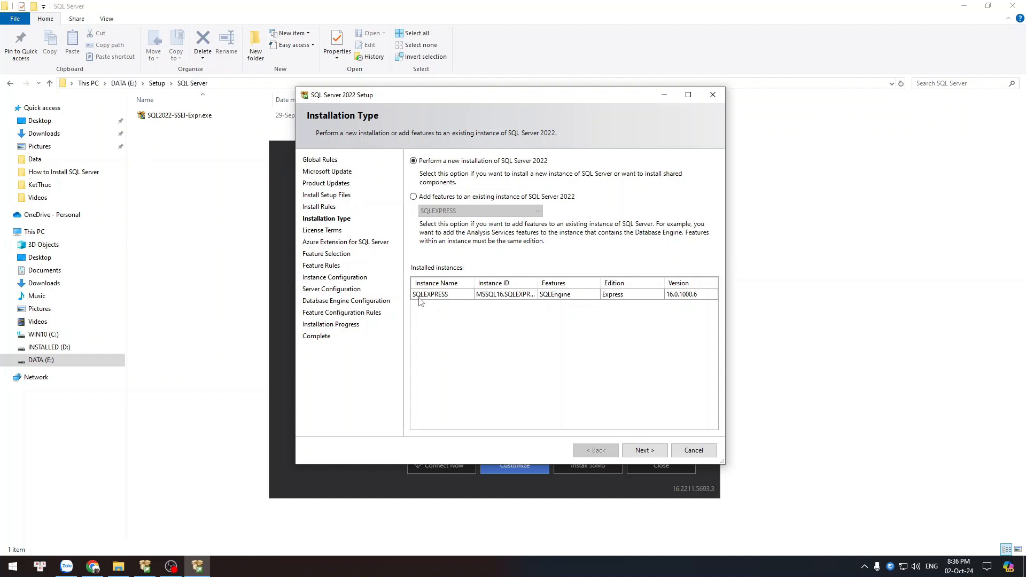
Step: Widen the Instance ID column in the installed instances table and continue with a new installation of SQL Server 2022
{"action": "left_click_drag", "start_coordinate": [474, 287], "coordinate": [472, 287]}
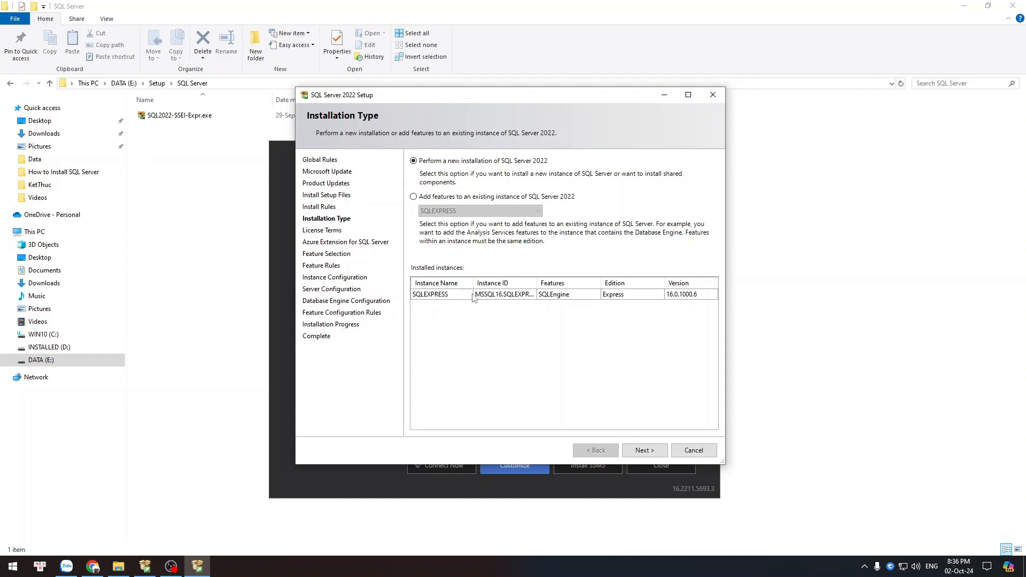
{"action": "left_click_drag", "start_coordinate": [601, 287], "coordinate": [566, 289]}
{"action": "left_click", "coordinate": [598, 287]}
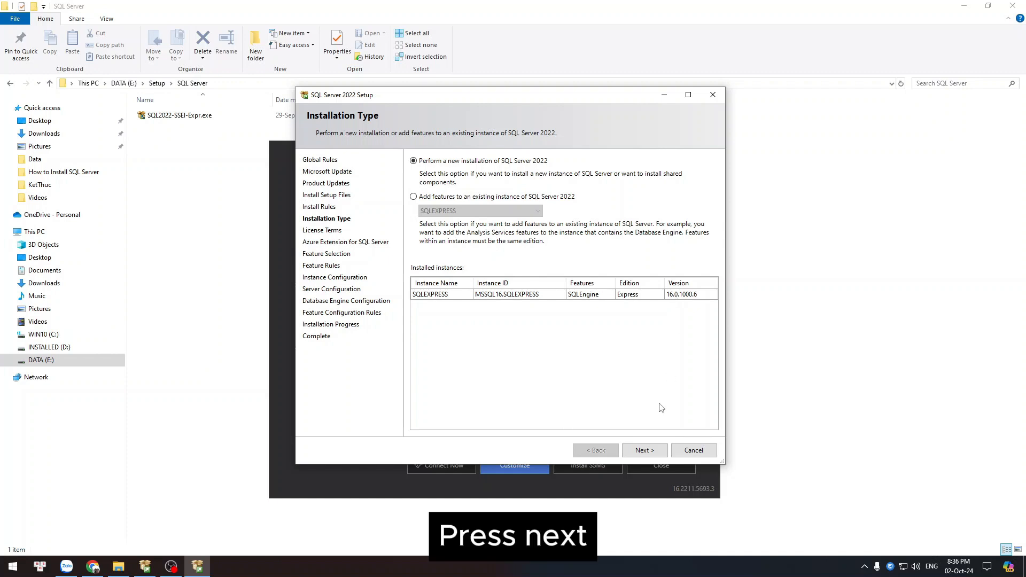
{"action": "left_click", "coordinate": [647, 451]}
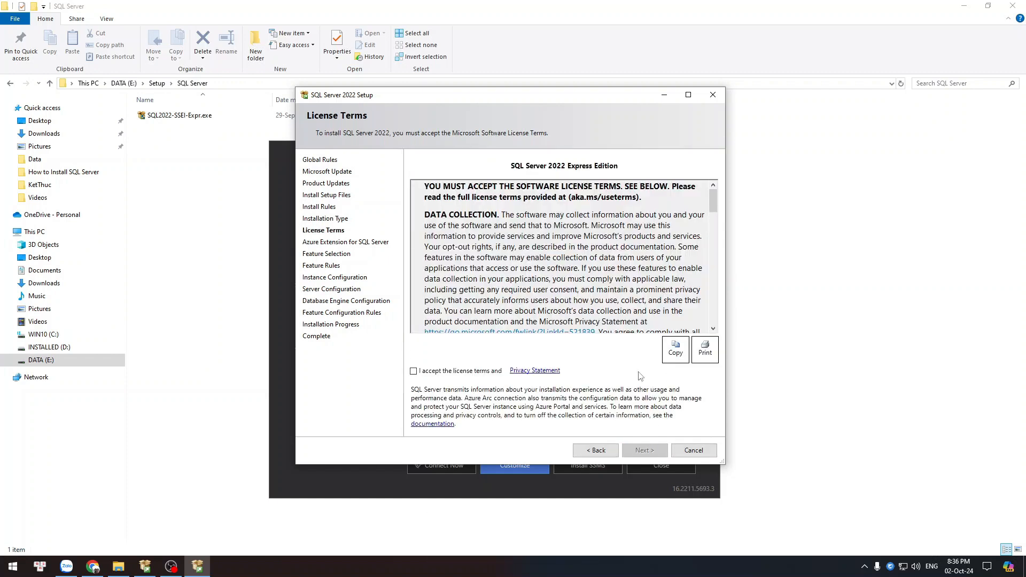
Step: Accept the license terms and skip the Azure Extension for SQL Server by disabling it
{"action": "left_click", "coordinate": [416, 372]}
{"action": "left_click", "coordinate": [659, 449]}
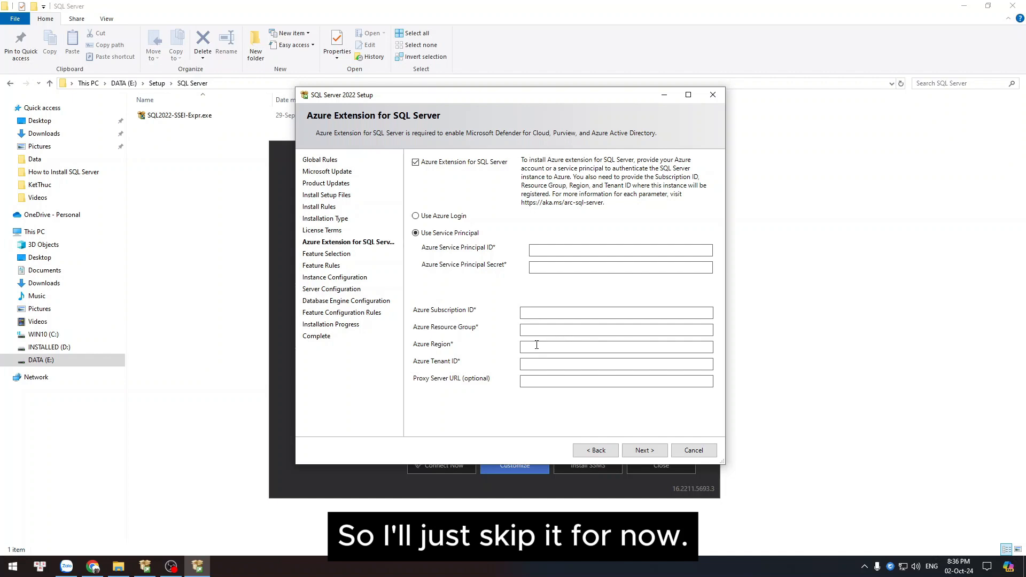
{"action": "left_click", "coordinate": [415, 163]}
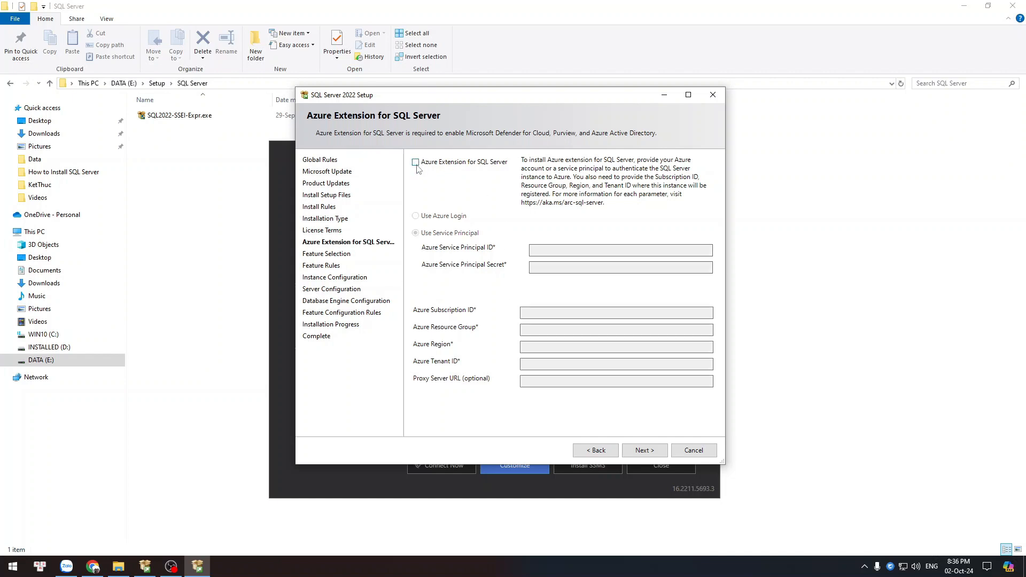
{"action": "left_click", "coordinate": [636, 455]}
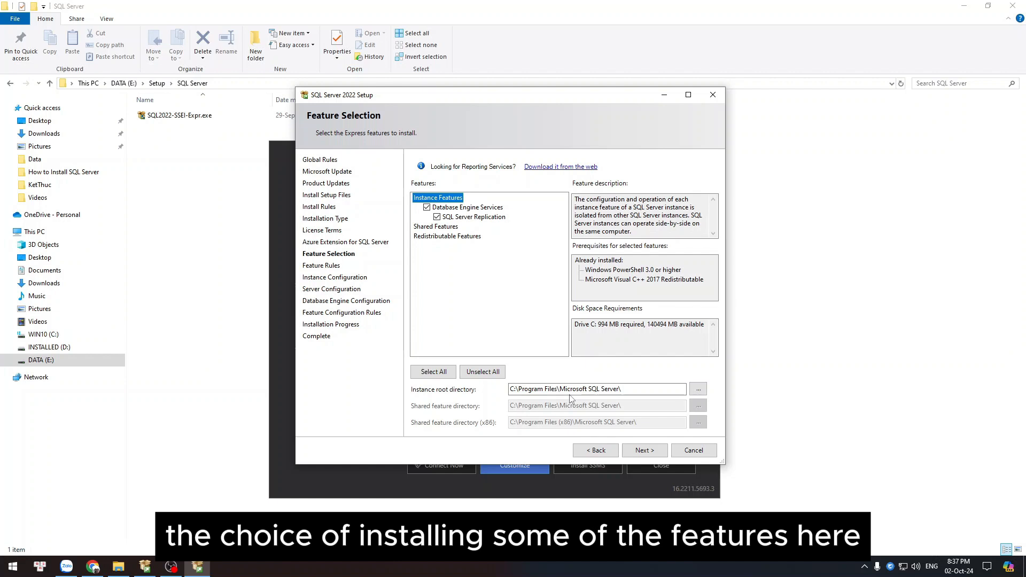
Step: Change the instance root directory to the SQL Server folder on the D: drive
{"action": "left_click", "coordinate": [611, 390]}
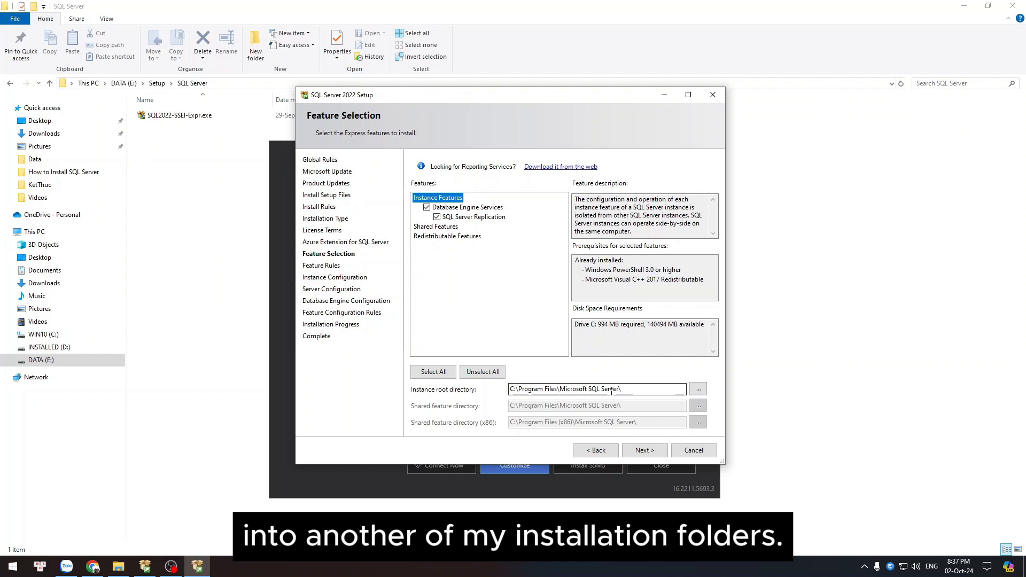
{"action": "left_click", "coordinate": [699, 390]}
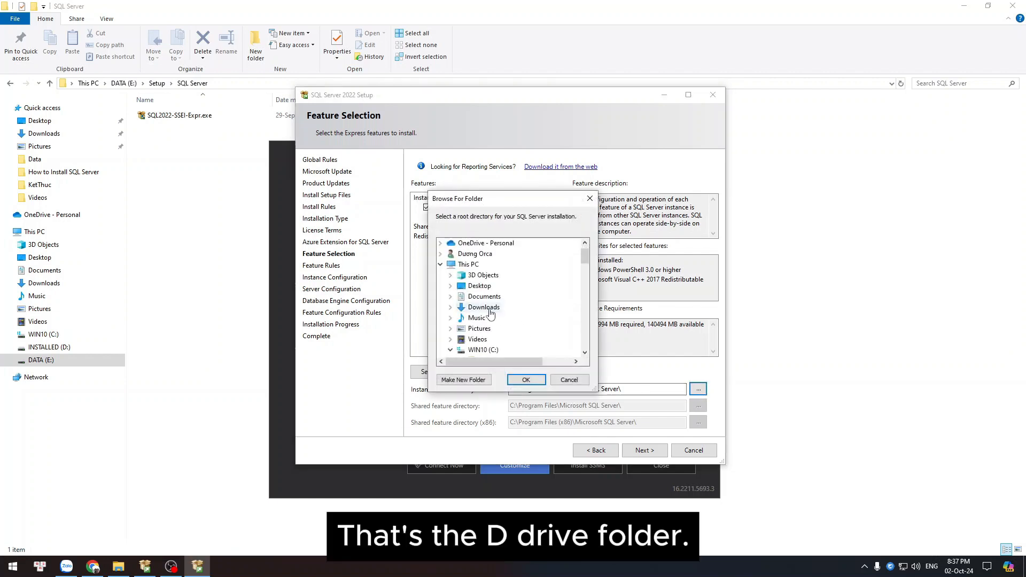
{"action": "left_click", "coordinate": [450, 286]}
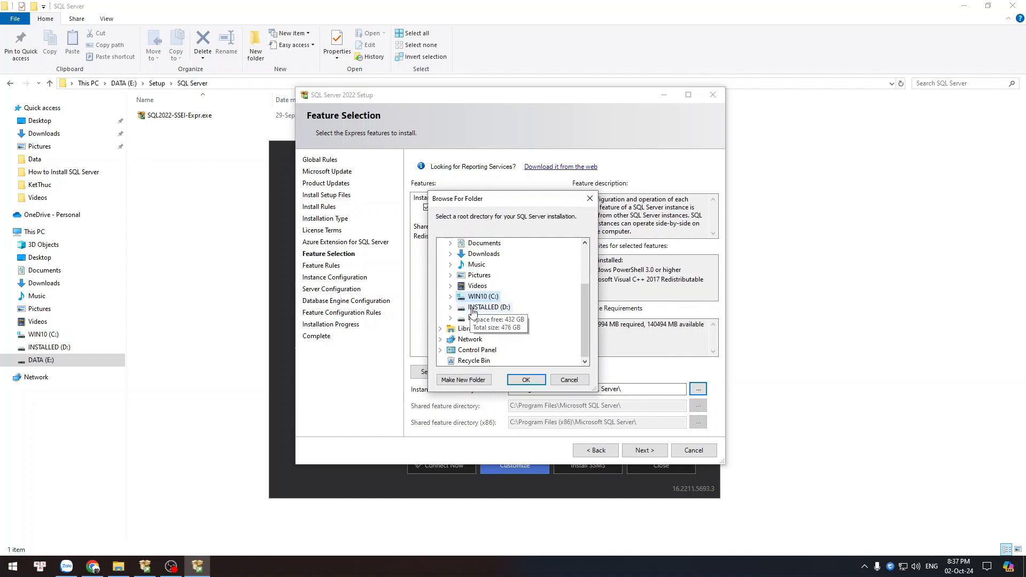
{"action": "left_click", "coordinate": [450, 307]}
{"action": "scroll", "coordinate": [492, 291], "scroll_direction": "down", "scroll_amount": 5}
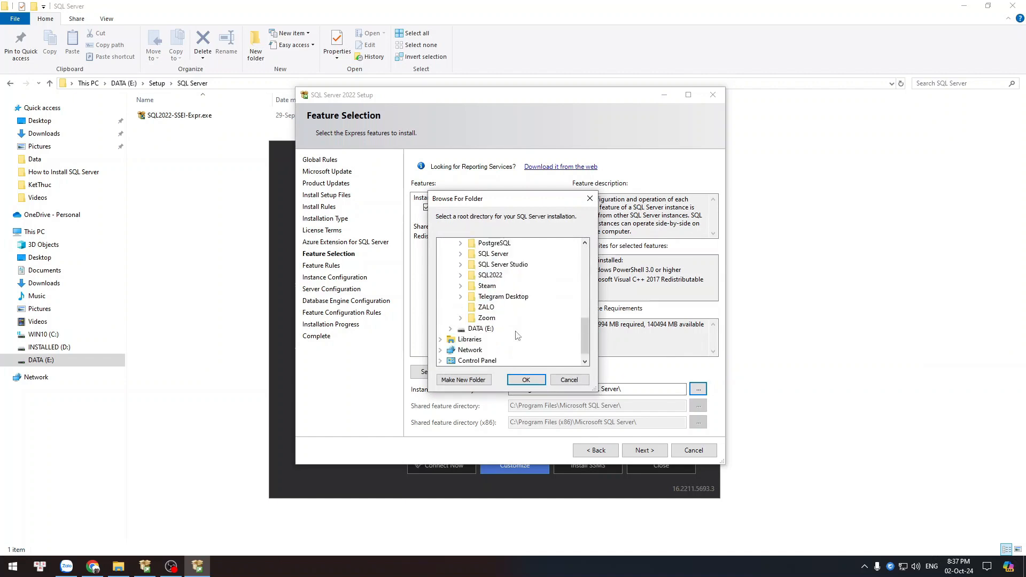
{"action": "left_click", "coordinate": [493, 254]}
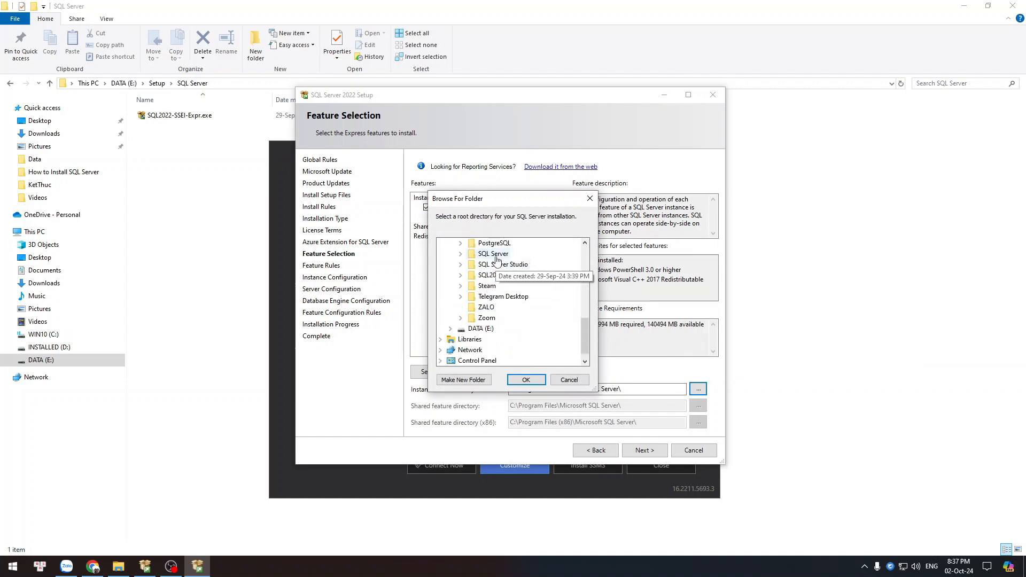
{"action": "left_click", "coordinate": [527, 381]}
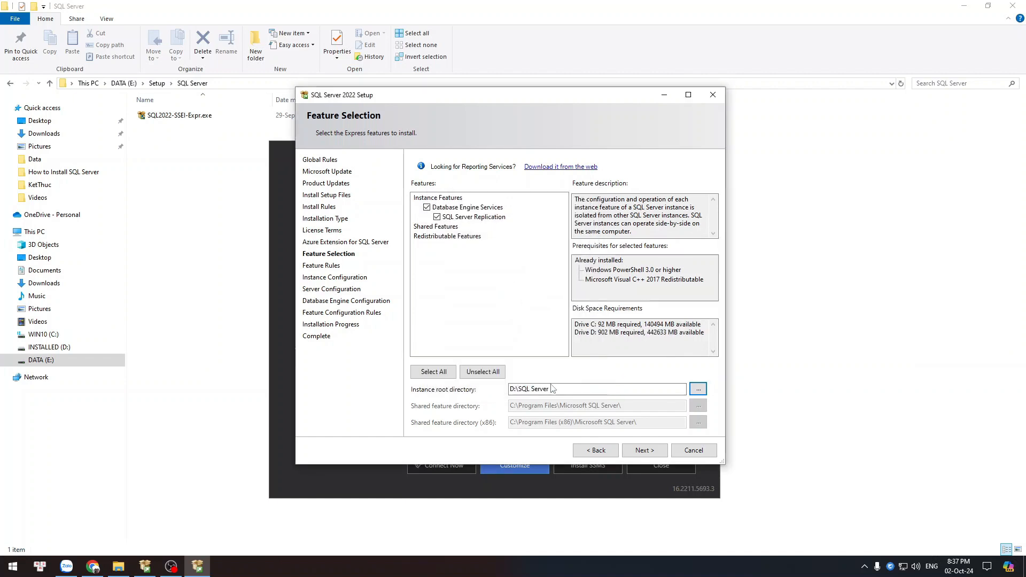
Step: Accept the feature selection and copy the instance name masterGuideTest from the SQL Server installation notes in Google Docs
{"action": "left_click", "coordinate": [647, 451]}
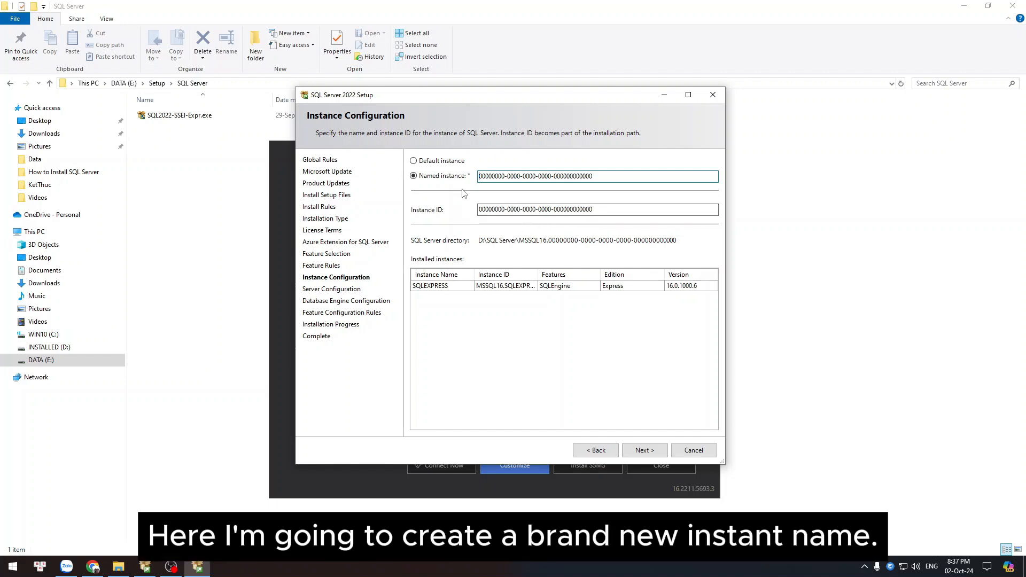
{"action": "left_click", "coordinate": [93, 567]}
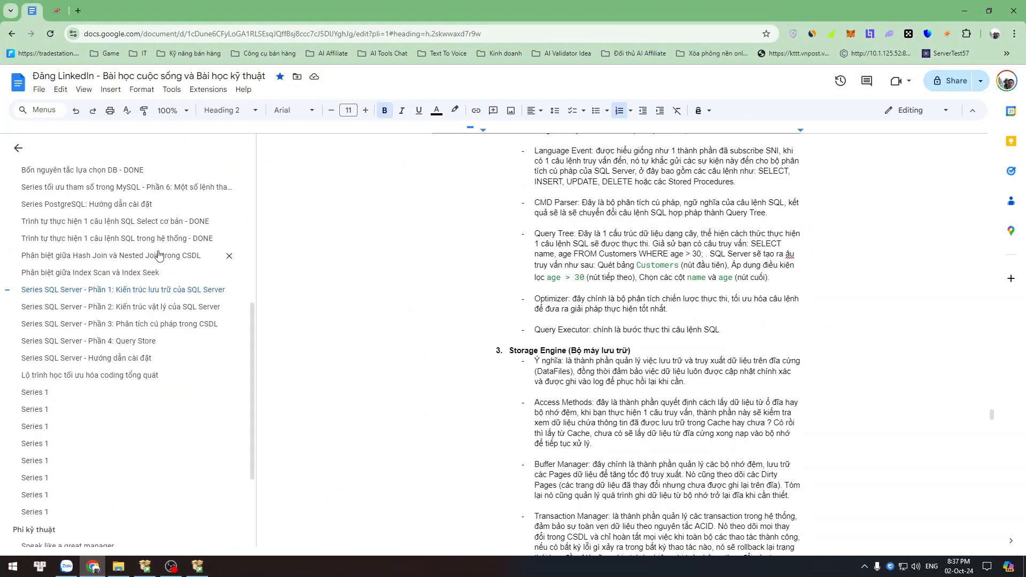
{"action": "left_click", "coordinate": [135, 206]}
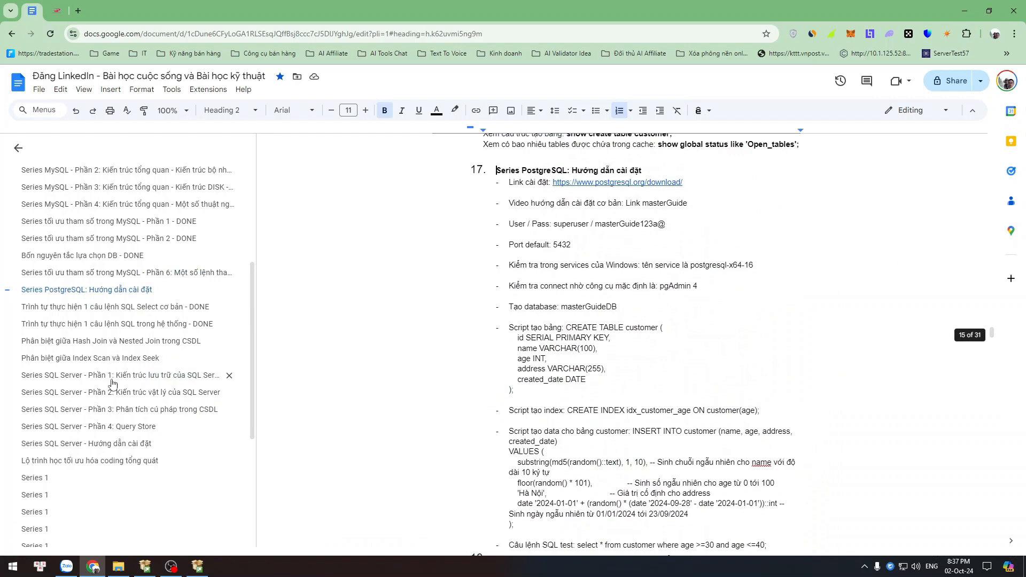
{"action": "left_click", "coordinate": [117, 444]}
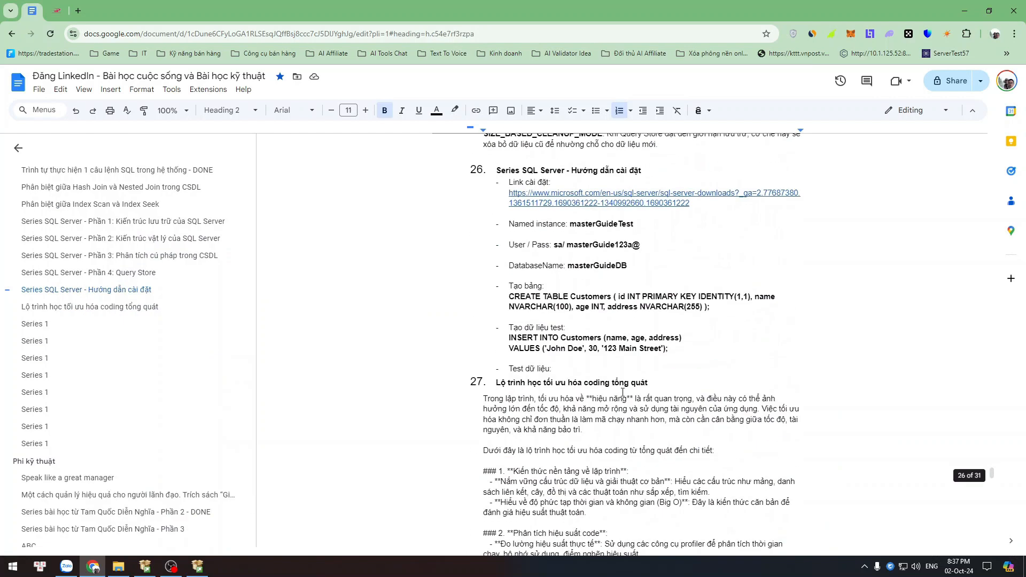
{"action": "double_click", "coordinate": [602, 224]}
{"action": "key", "text": "ctrl+c"}
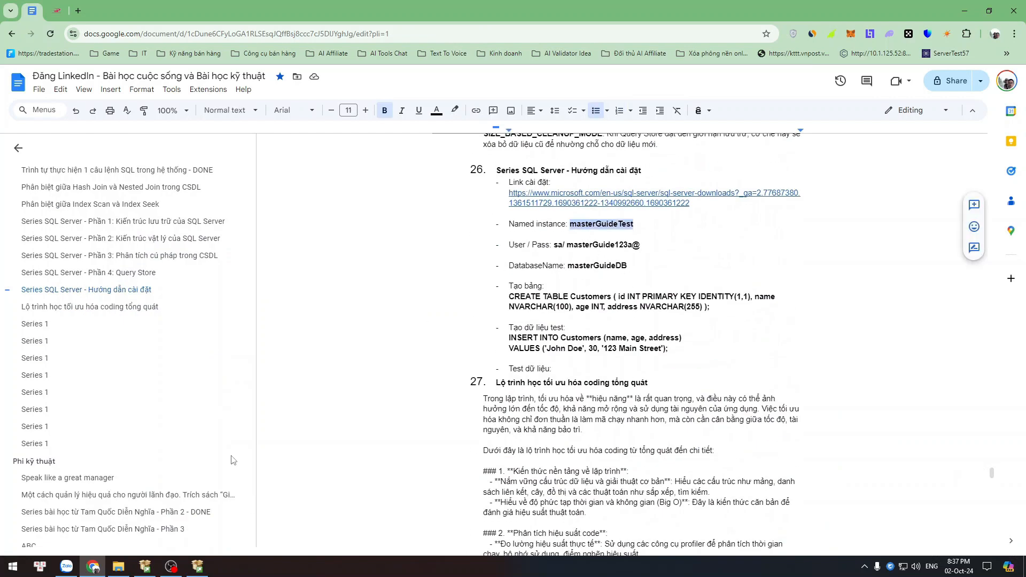
Step: Return to SQL Server 2022 Setup, set the named instance to masterGuideTest and continue to the server configuration
{"action": "left_click", "coordinate": [197, 567]}
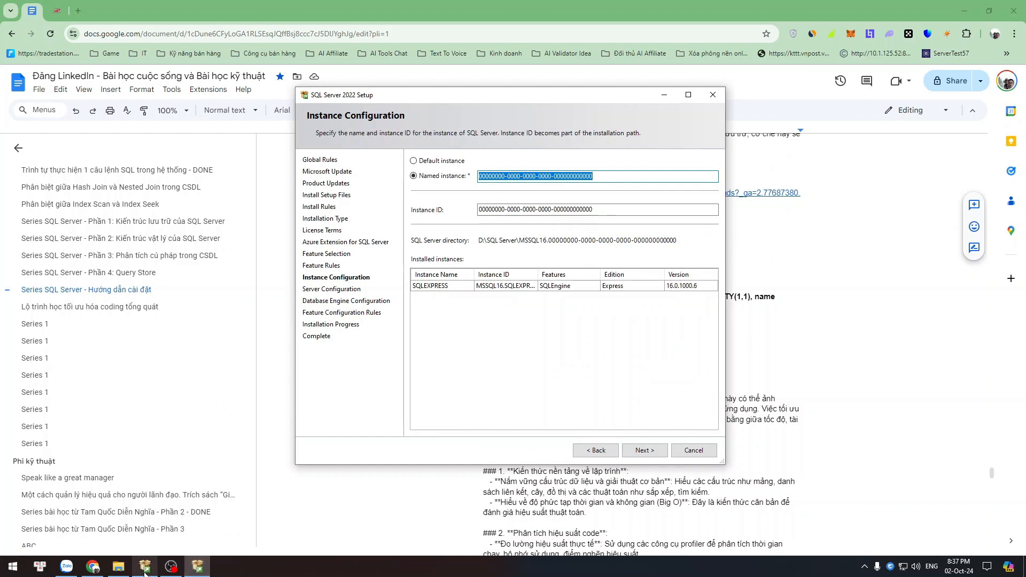
{"action": "left_click", "coordinate": [118, 567]}
{"action": "left_click", "coordinate": [197, 568]}
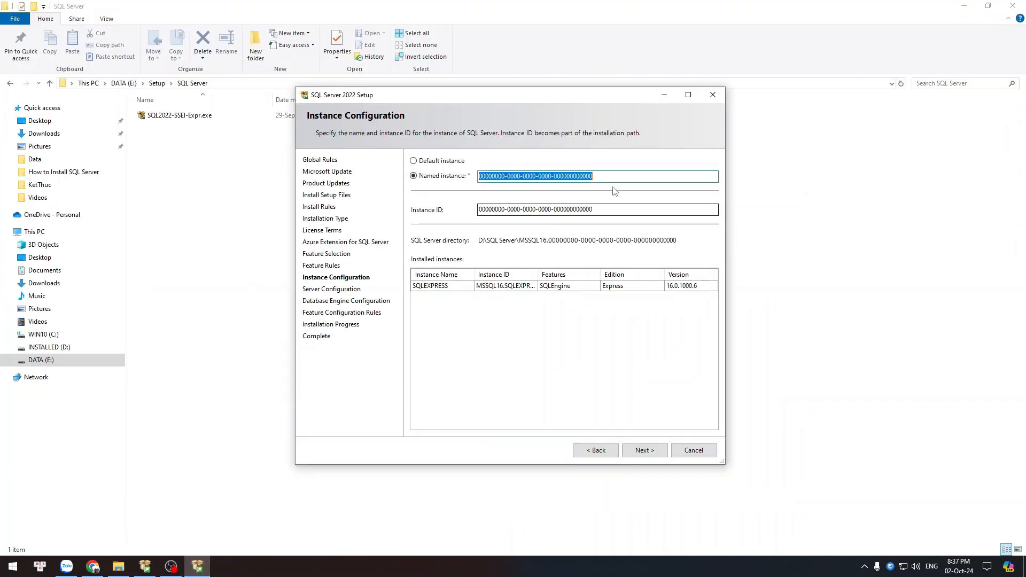
{"action": "key", "text": "ctrl+v"}
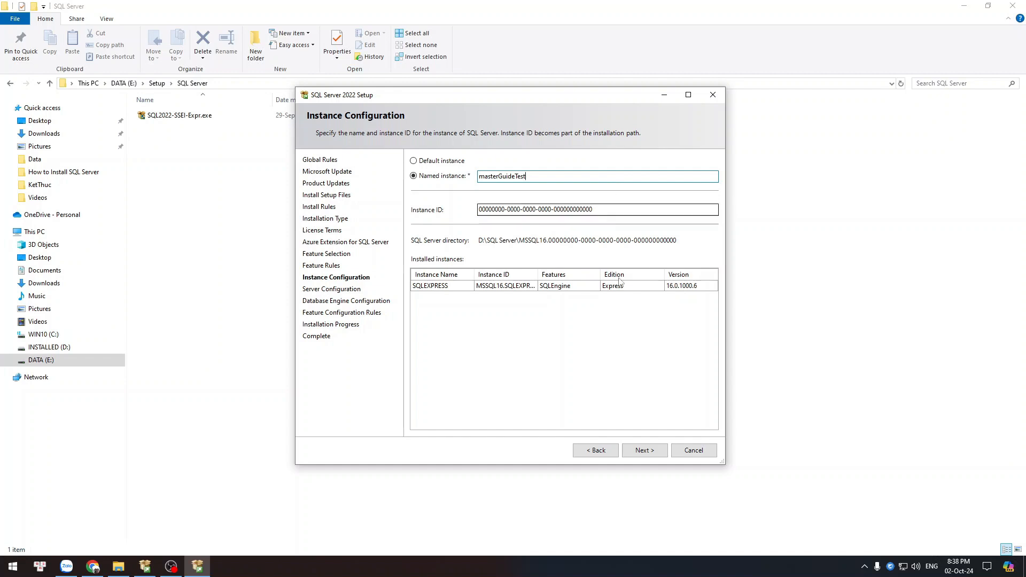
{"action": "left_click", "coordinate": [644, 451]}
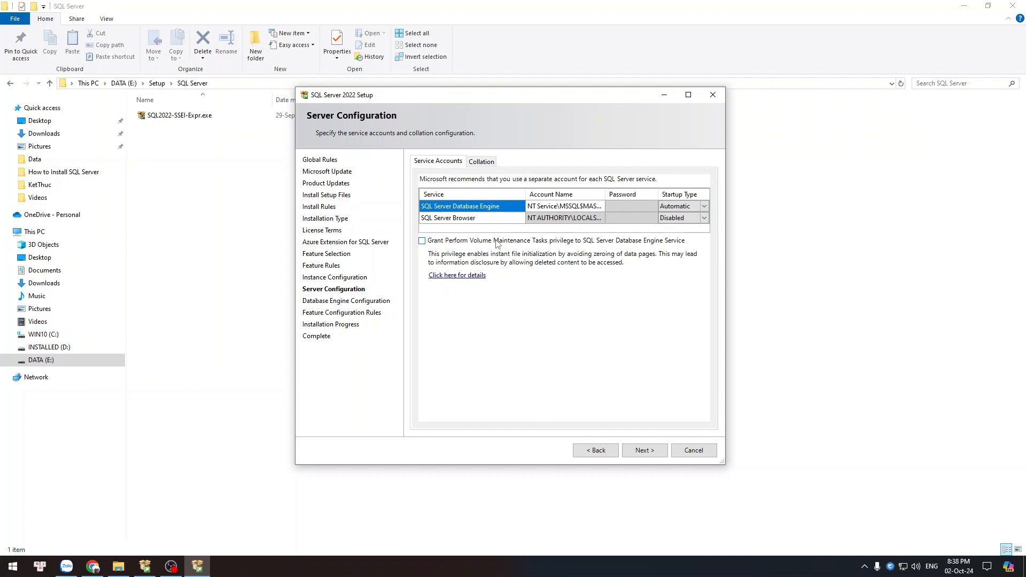
Step: Keep the SQL Server Database Engine startup type on Automatic and continue to the database engine configuration
{"action": "left_click", "coordinate": [704, 207]}
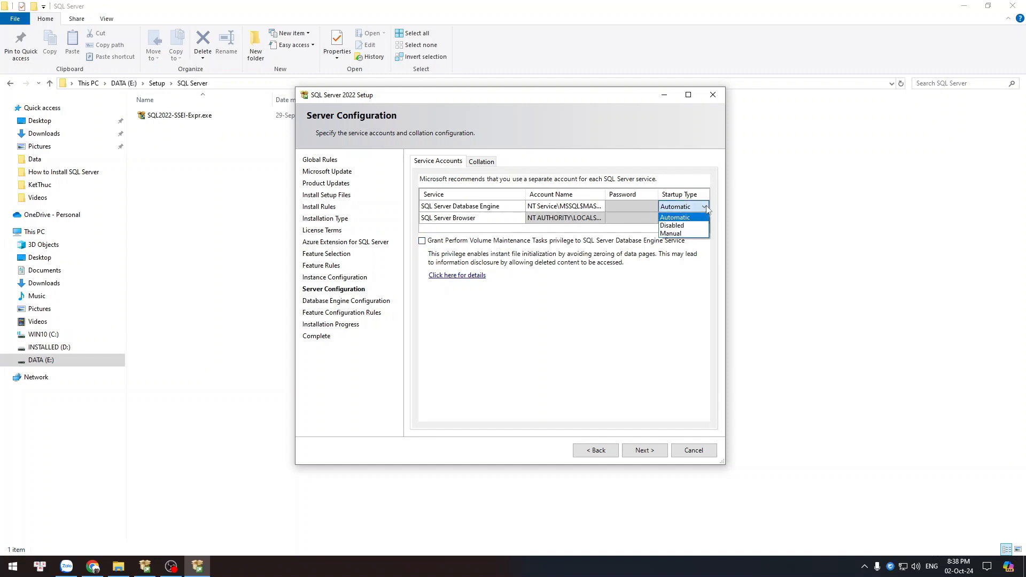
{"action": "left_click", "coordinate": [707, 206]}
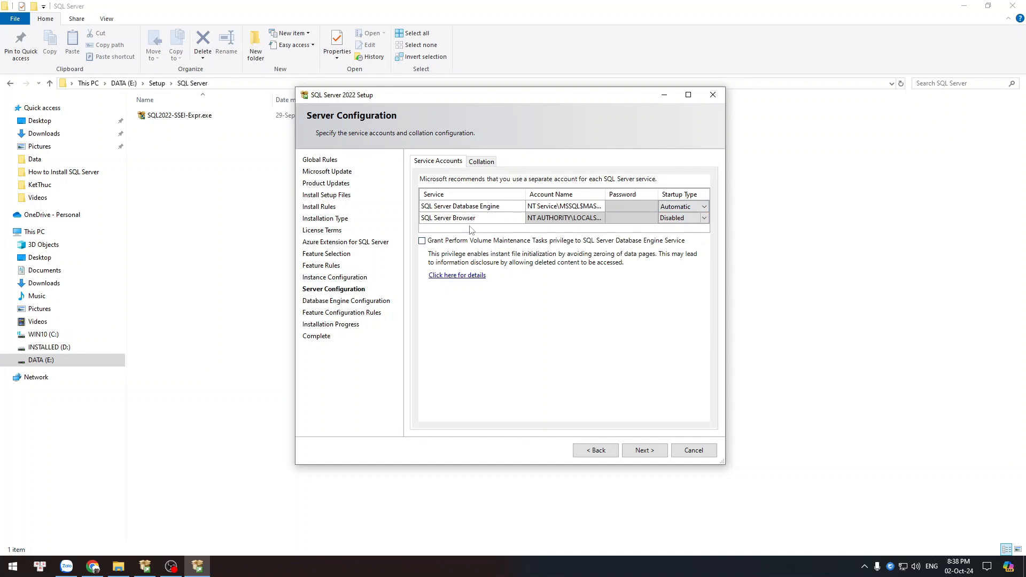
{"action": "left_click", "coordinate": [645, 452]}
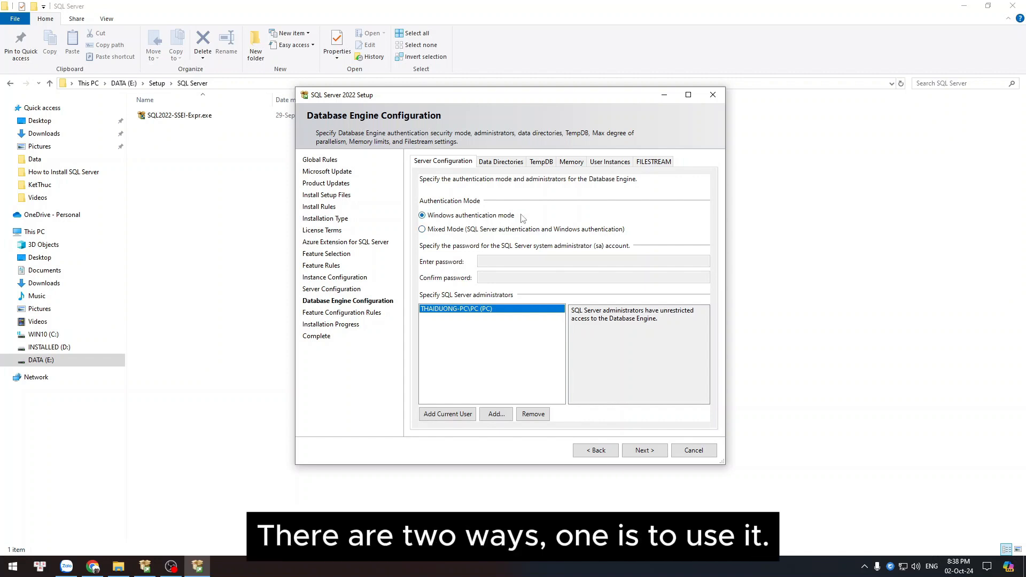
Step: Enable Mixed Mode authentication and copy the sa account password from the installation notes in Google Docs
{"action": "left_click", "coordinate": [445, 231]}
{"action": "left_click", "coordinate": [497, 260]}
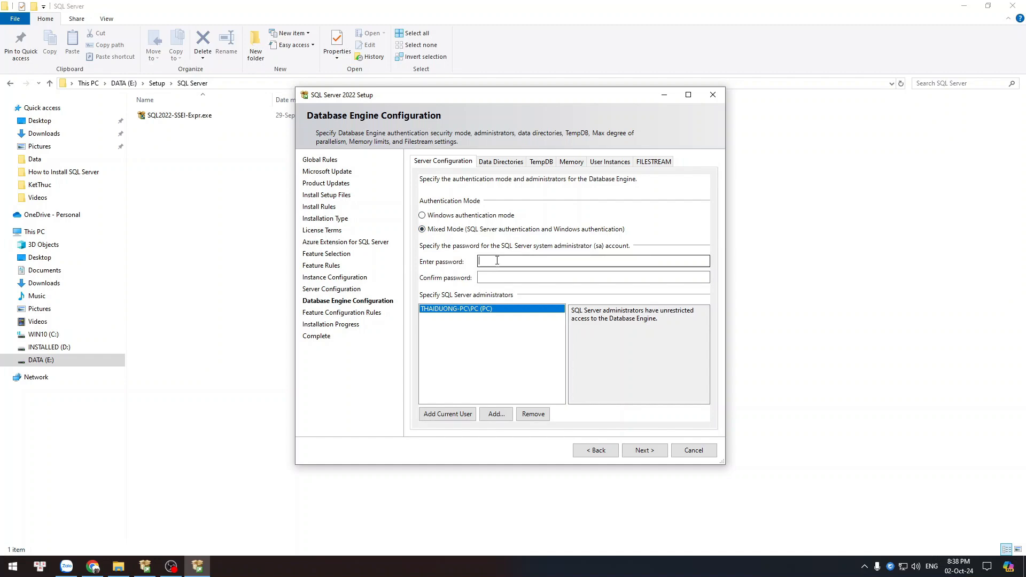
{"action": "left_click", "coordinate": [93, 566]}
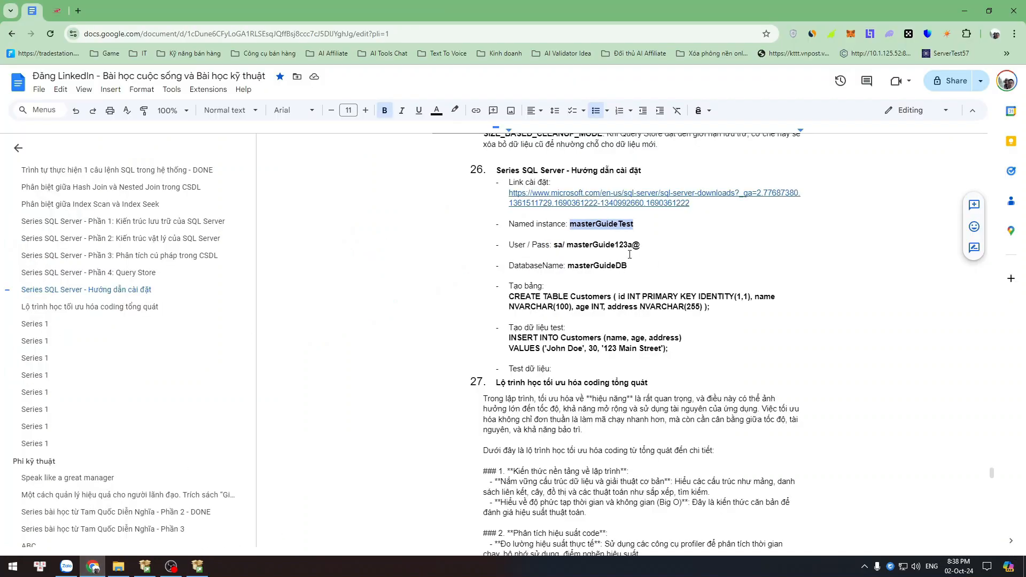
{"action": "left_click_drag", "start_coordinate": [568, 245], "coordinate": [653, 242]}
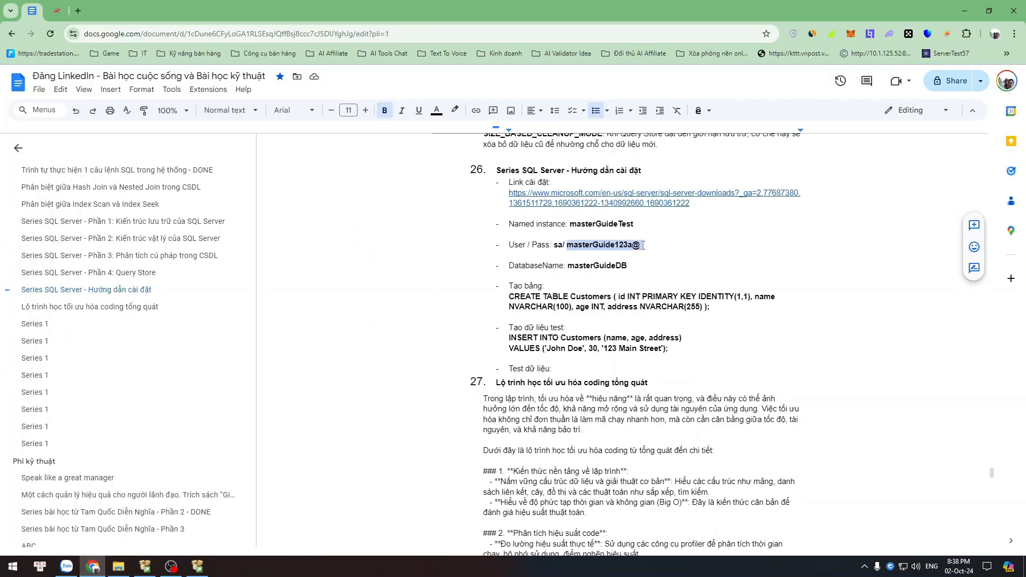
{"action": "left_click", "coordinate": [965, 11]}
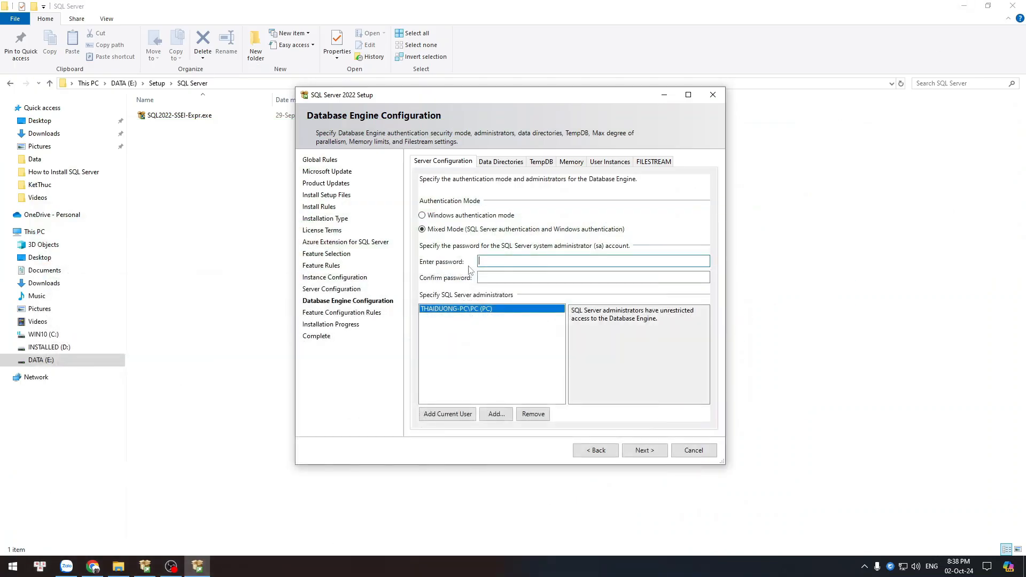
Step: Enter and confirm the sa account password in SQL Server 2022 Setup, keep the current administrator and proceed with the installation
{"action": "key", "text": "ctrl+v"}
{"action": "left_click", "coordinate": [512, 278]}
{"action": "key", "text": "ctrl+v"}
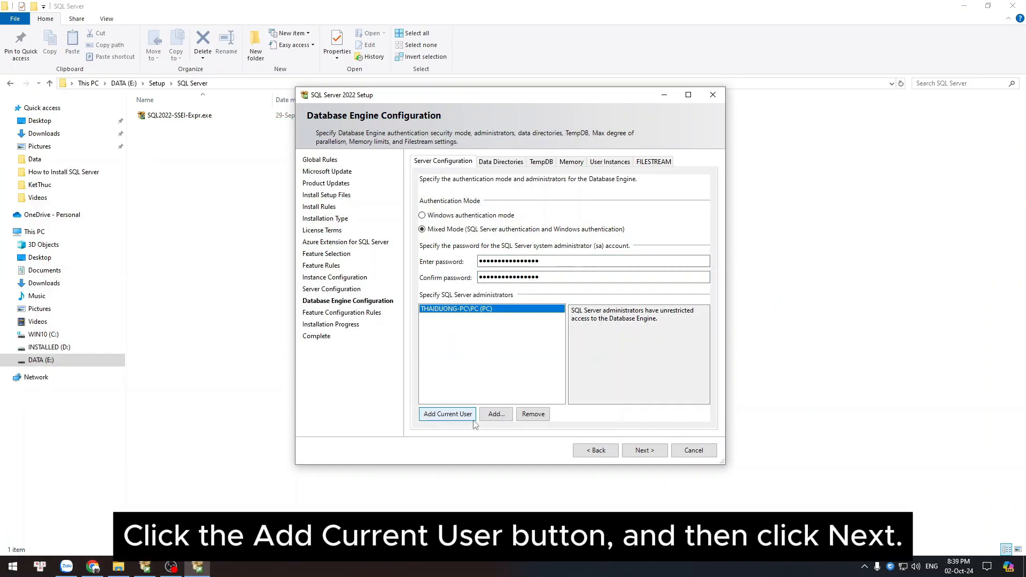
{"action": "left_click", "coordinate": [638, 456]}
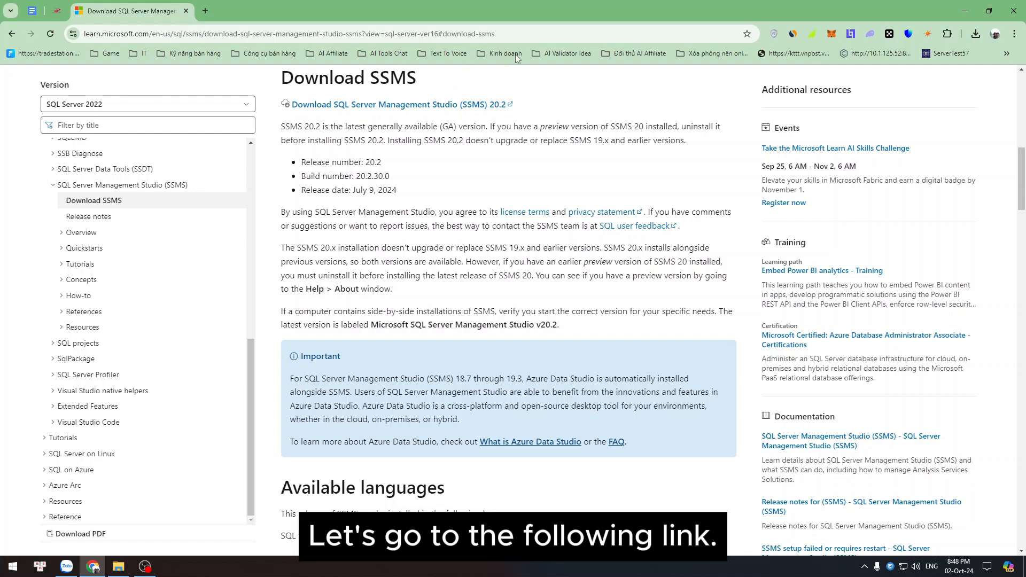
Step: From the SSMS 20.2 download page in the browser, switch to the SQL Server Studio folder in File Explorer and launch SSMS-Setup-ENU.exe
{"action": "left_click", "coordinate": [529, 40]}
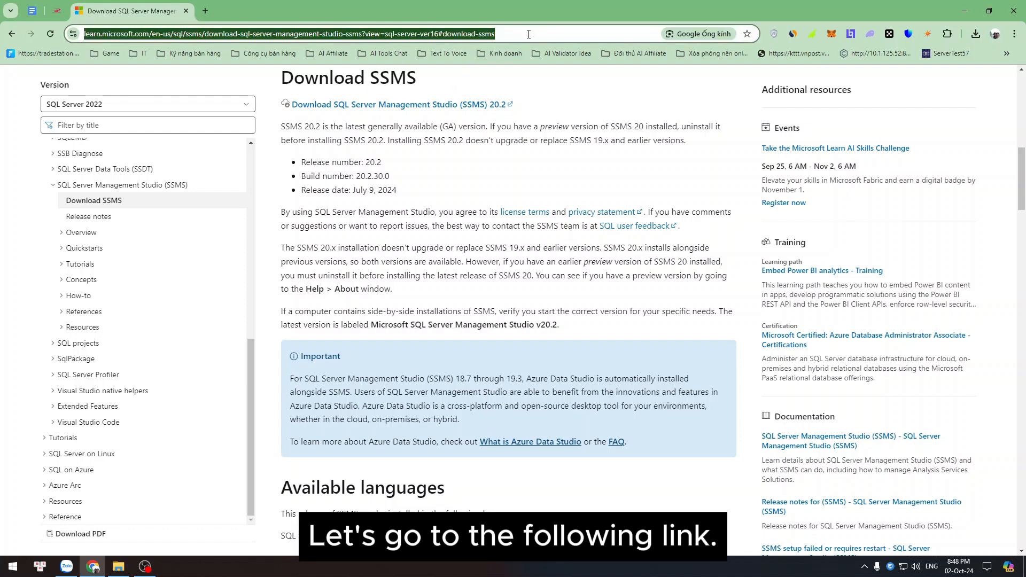
{"action": "left_click", "coordinate": [482, 81]}
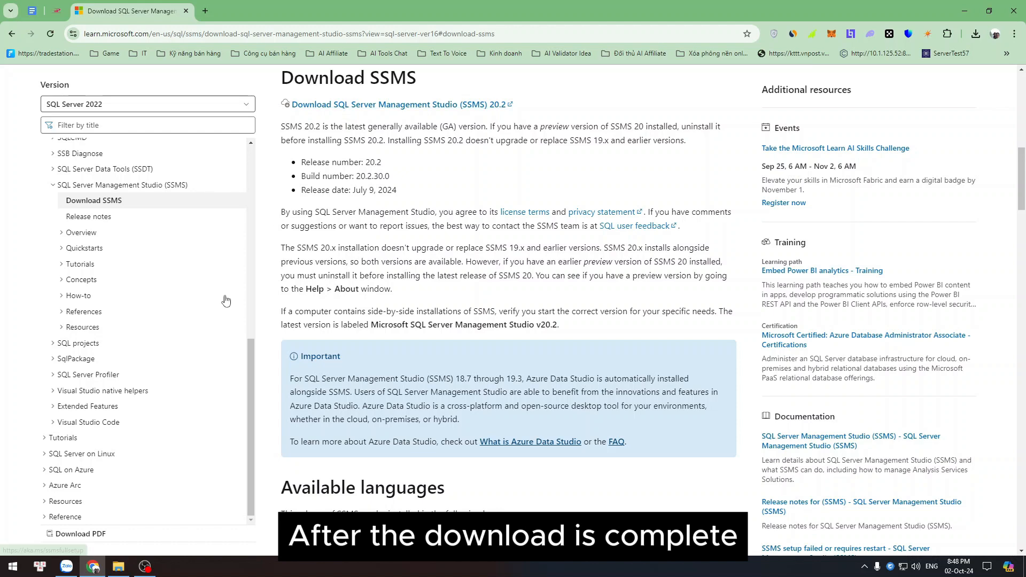
{"action": "left_click", "coordinate": [118, 566]}
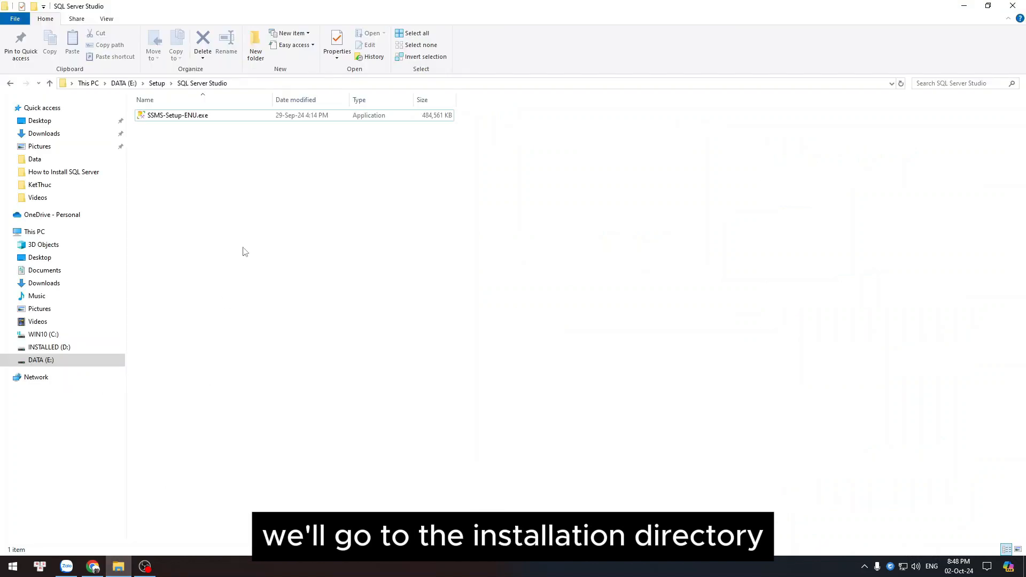
{"action": "right_click", "coordinate": [197, 120]}
{"action": "left_click", "coordinate": [225, 138]}
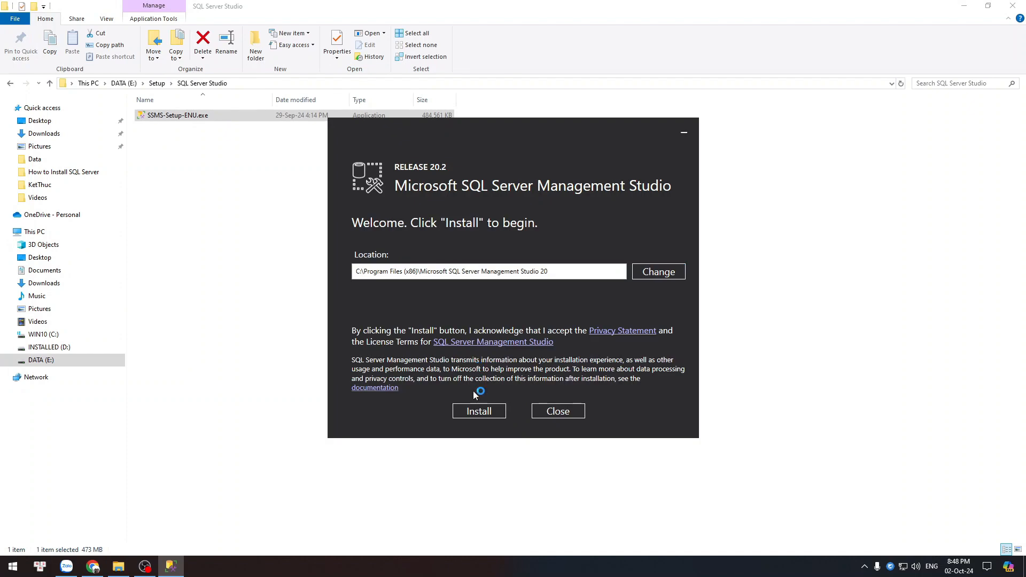
Step: Change the Management Studio install location to the SQL Server Studio folder on the D: drive and start the installation
{"action": "left_click", "coordinate": [644, 269]}
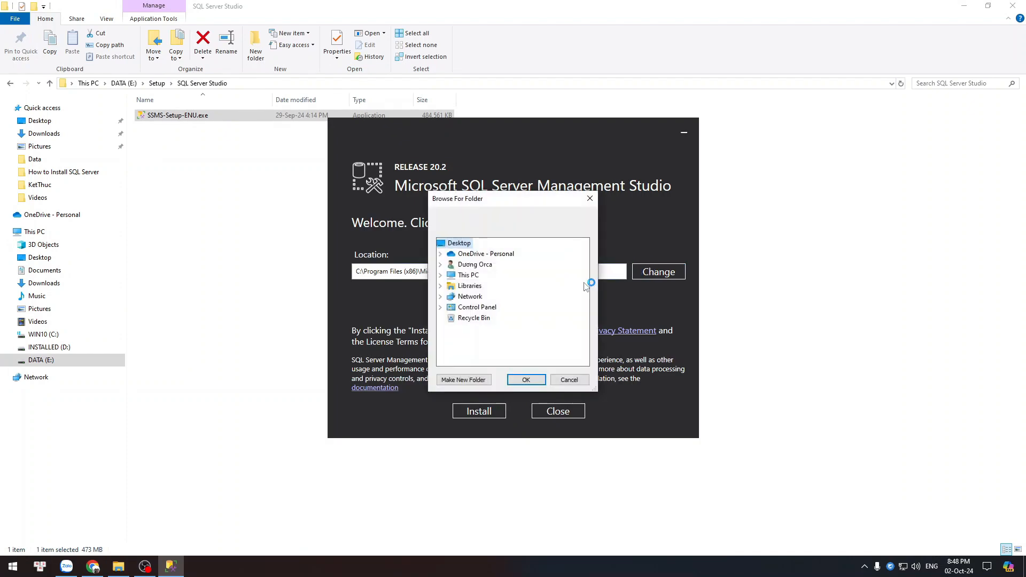
{"action": "double_click", "coordinate": [473, 275]}
{"action": "double_click", "coordinate": [488, 308]}
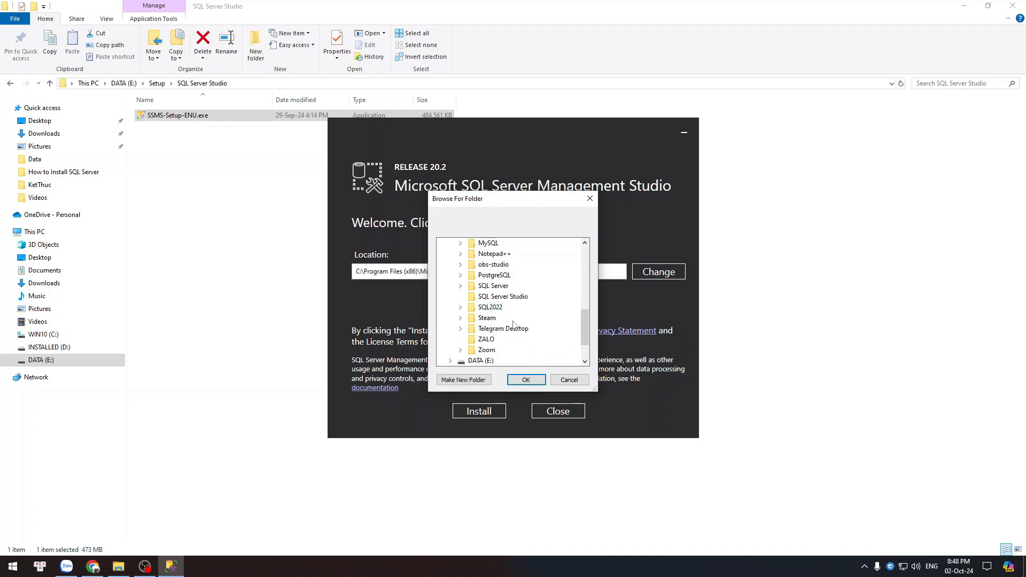
{"action": "left_click", "coordinate": [503, 298]}
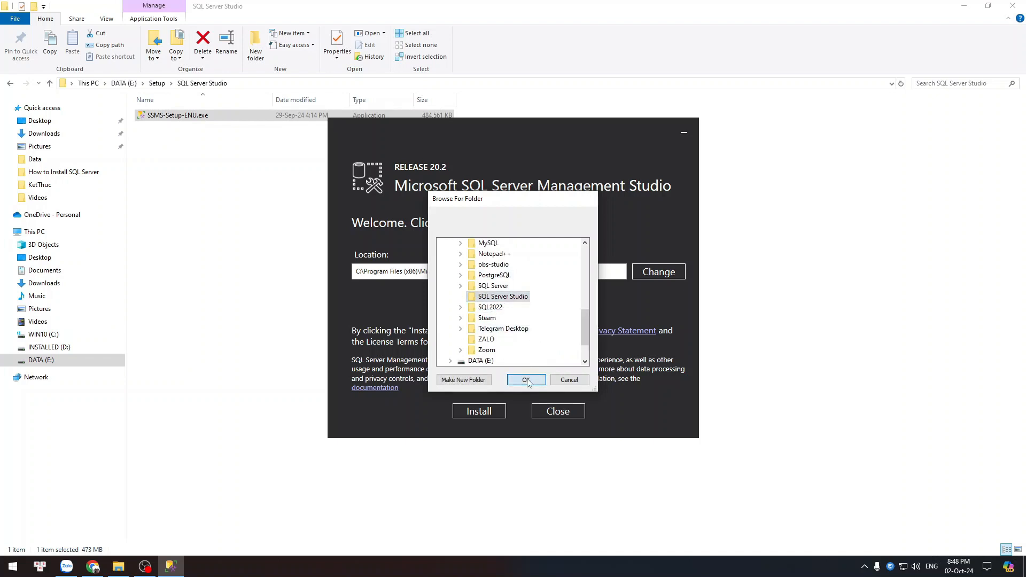
{"action": "left_click", "coordinate": [526, 379]}
{"action": "left_click", "coordinate": [483, 414]}
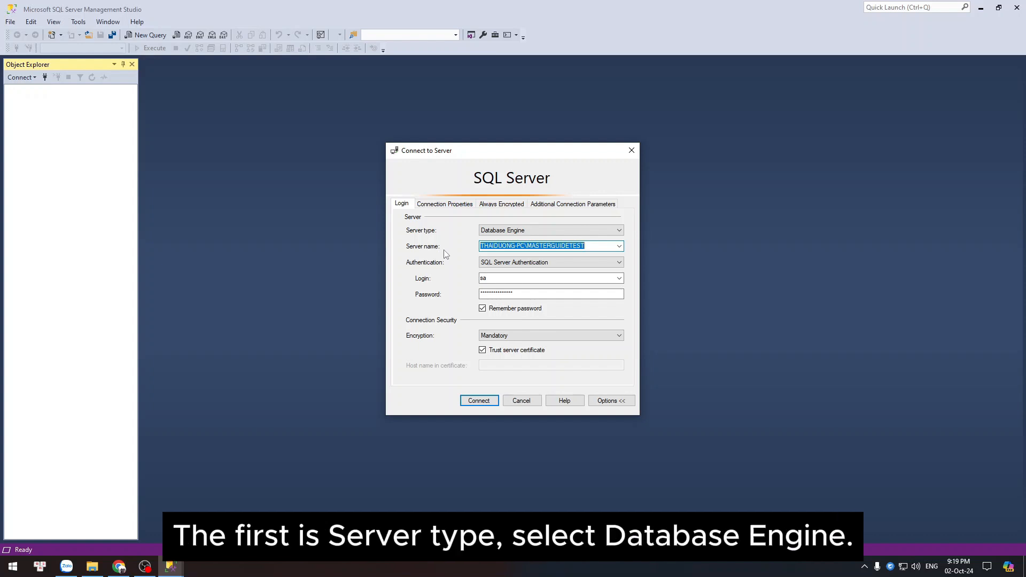
Step: Set the server type to Database Engine and choose the local MASTERGUIDETEST instance as the server in Management Studio
{"action": "left_click", "coordinate": [492, 231]}
{"action": "left_click", "coordinate": [492, 240]}
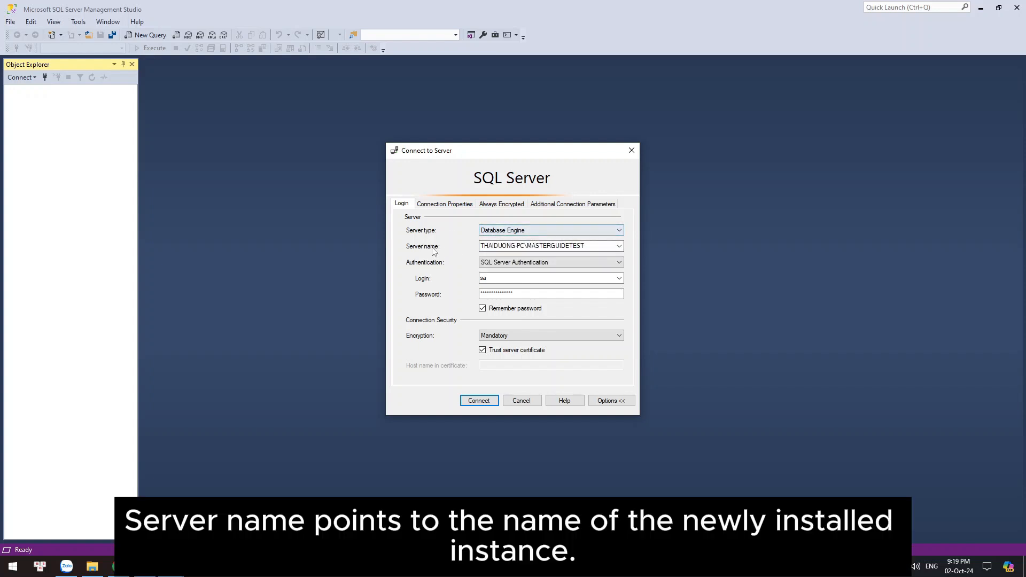
{"action": "left_click", "coordinate": [619, 247]}
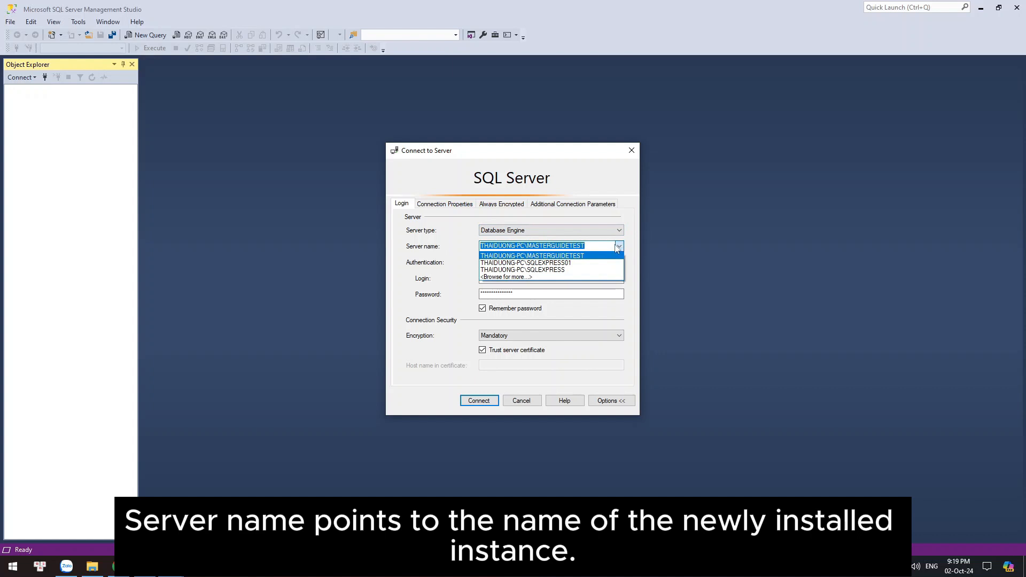
{"action": "left_click", "coordinate": [512, 278]}
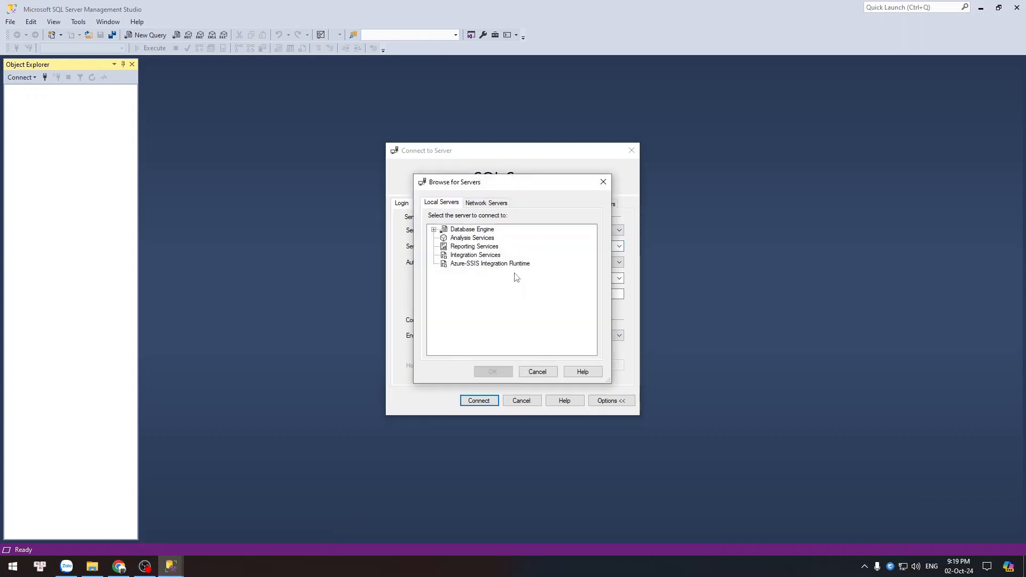
{"action": "left_click", "coordinate": [434, 229]}
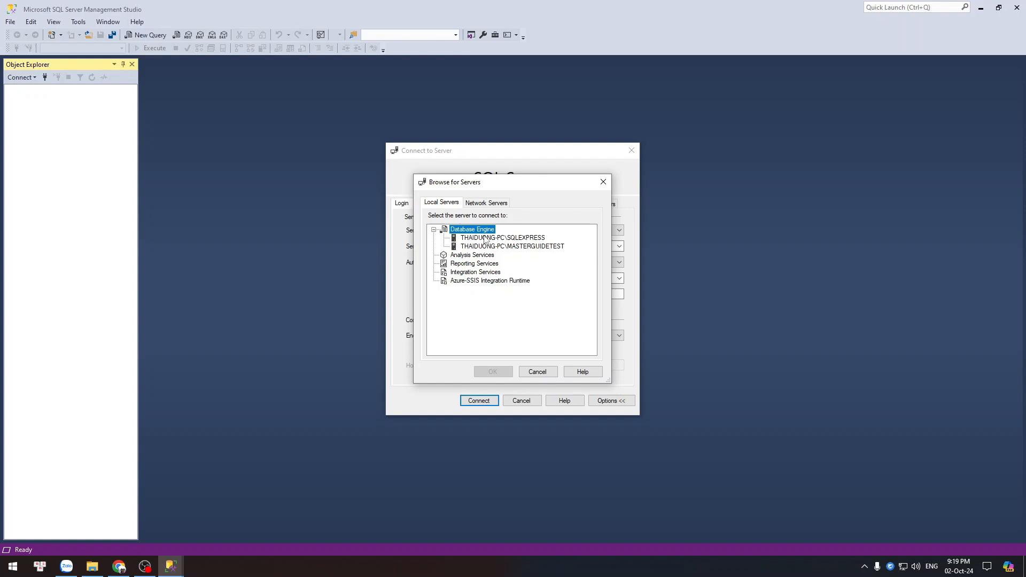
{"action": "left_click", "coordinate": [526, 246]}
{"action": "left_click", "coordinate": [500, 373]}
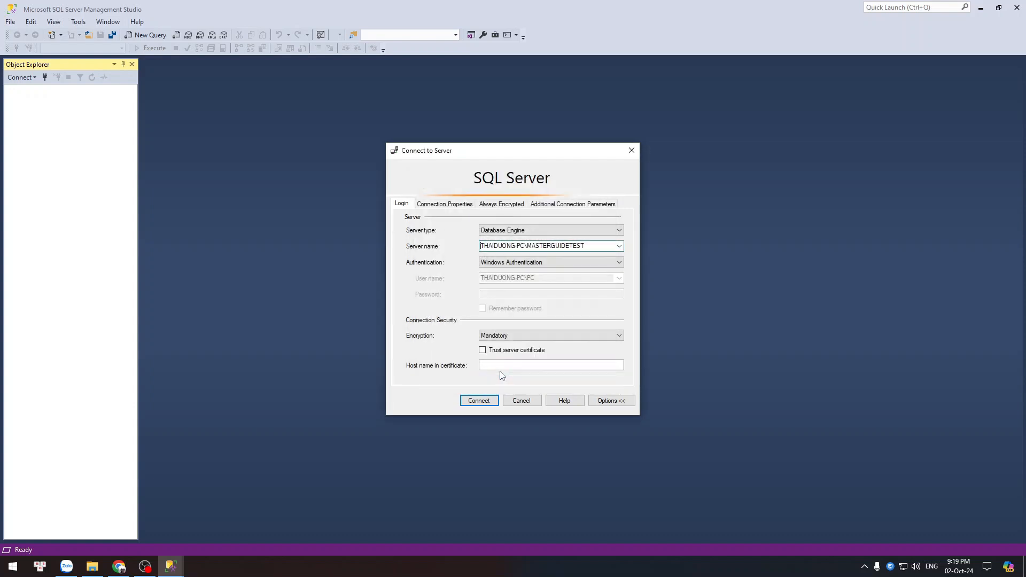
Step: Choose SQL Server Authentication with the sa login and connect to the instance using the trusted server certificate
{"action": "left_click", "coordinate": [498, 264]}
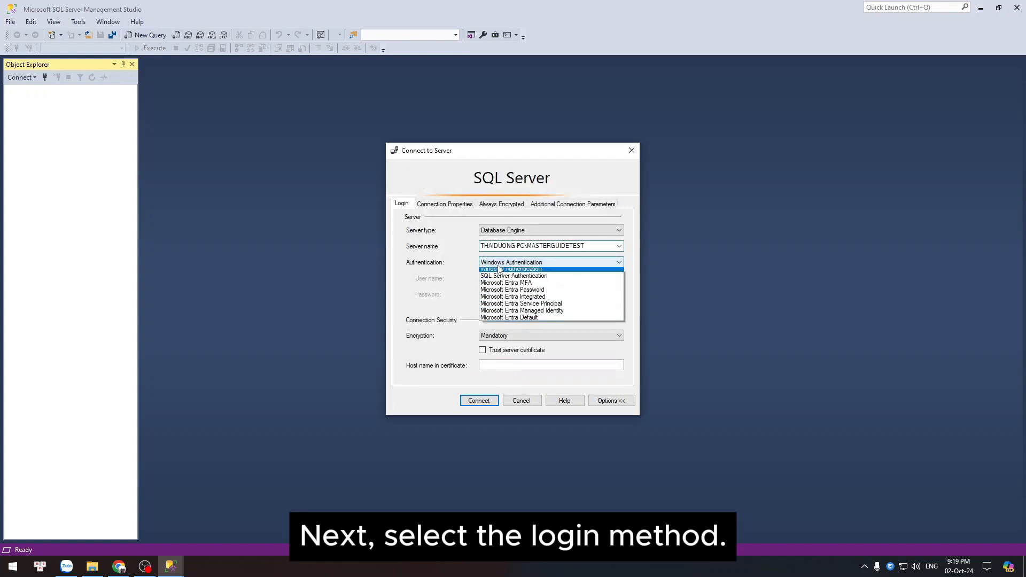
{"action": "left_click", "coordinate": [529, 280]}
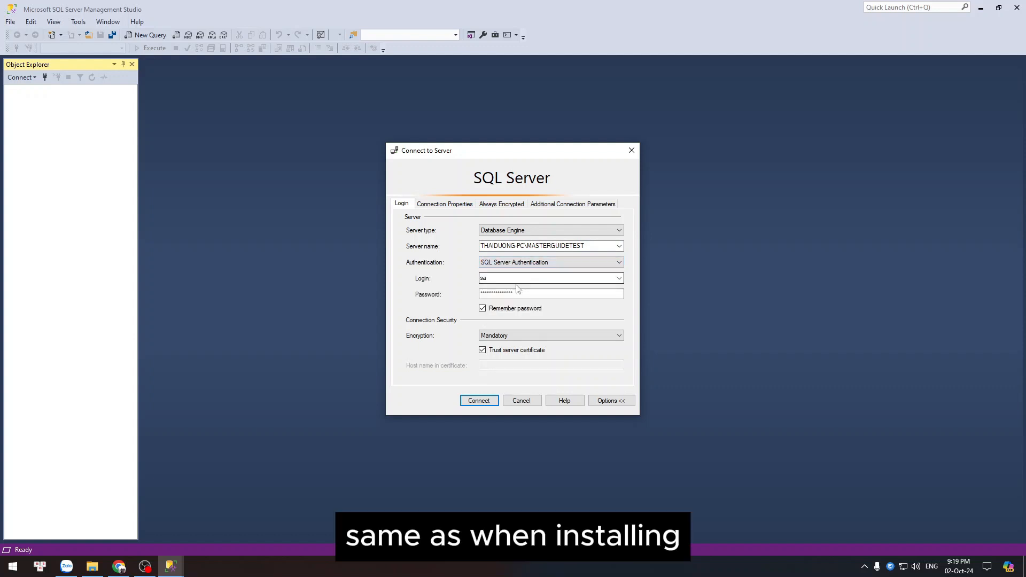
{"action": "left_click_drag", "start_coordinate": [501, 279], "coordinate": [478, 279]}
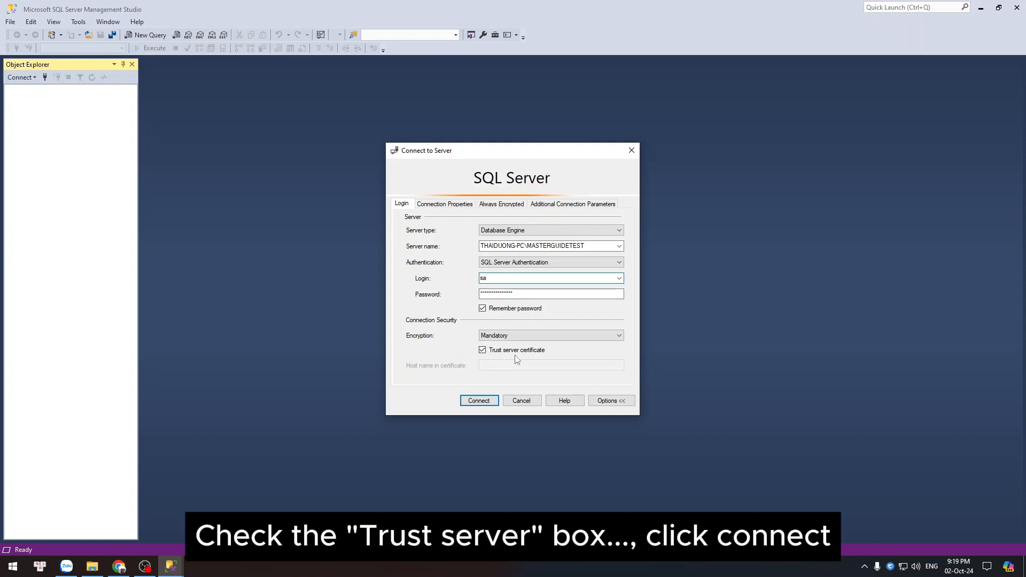
{"action": "left_click", "coordinate": [484, 402]}
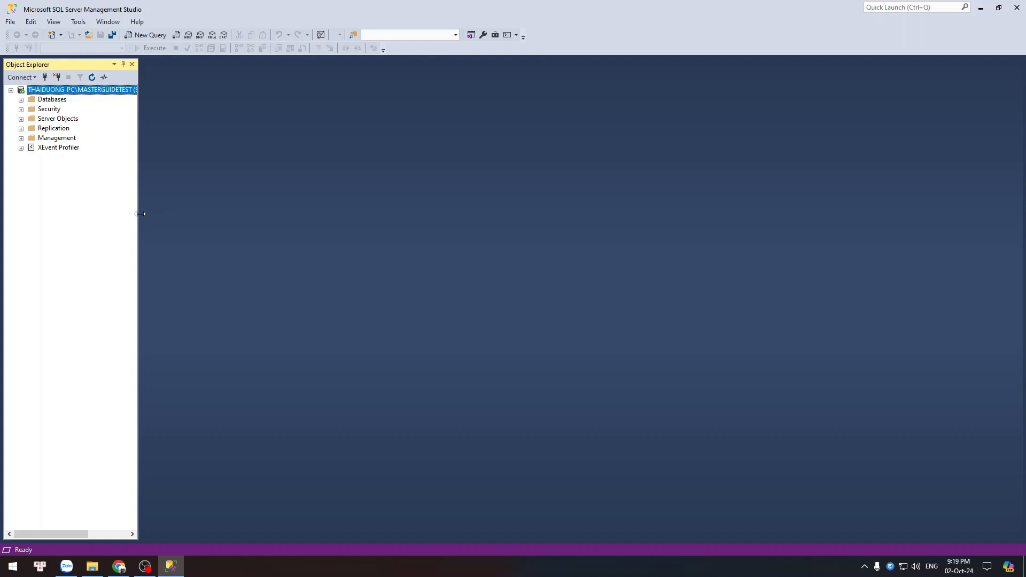
Step: Widen the Object Explorer and open the New Database dialog for the instance's Databases folder
{"action": "left_click_drag", "start_coordinate": [140, 213], "coordinate": [203, 205]}
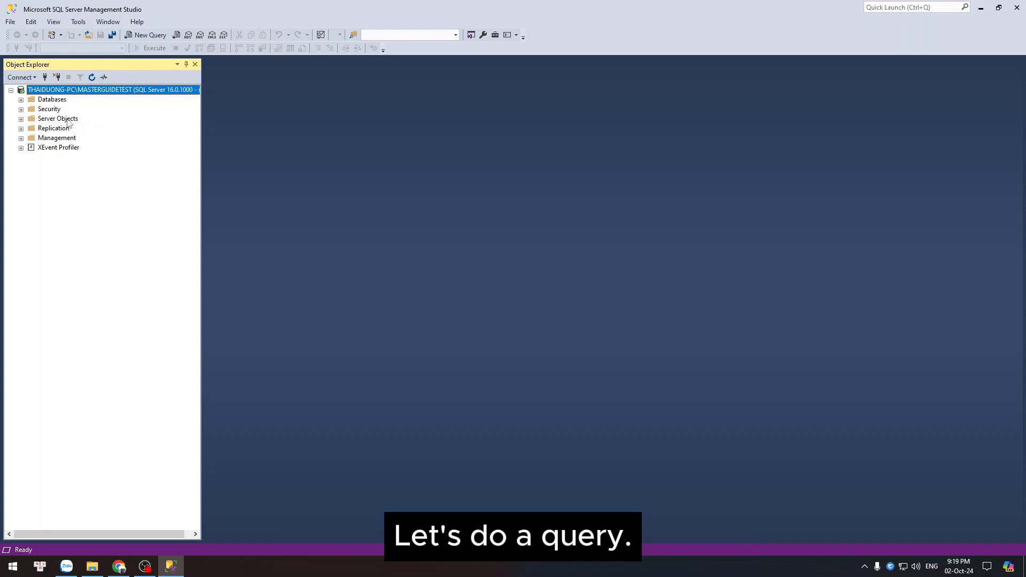
{"action": "left_click", "coordinate": [21, 100]}
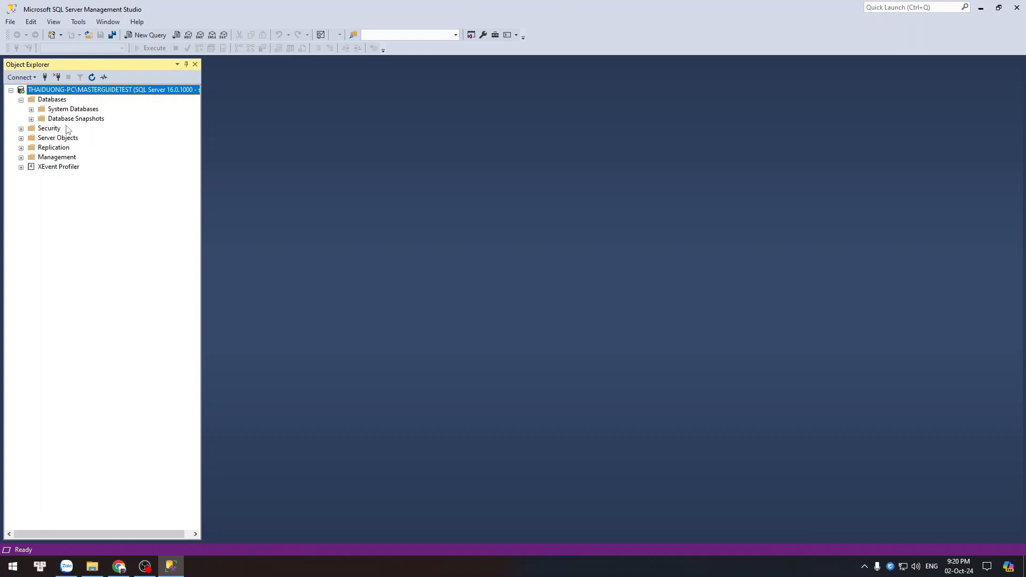
{"action": "right_click", "coordinate": [51, 101]}
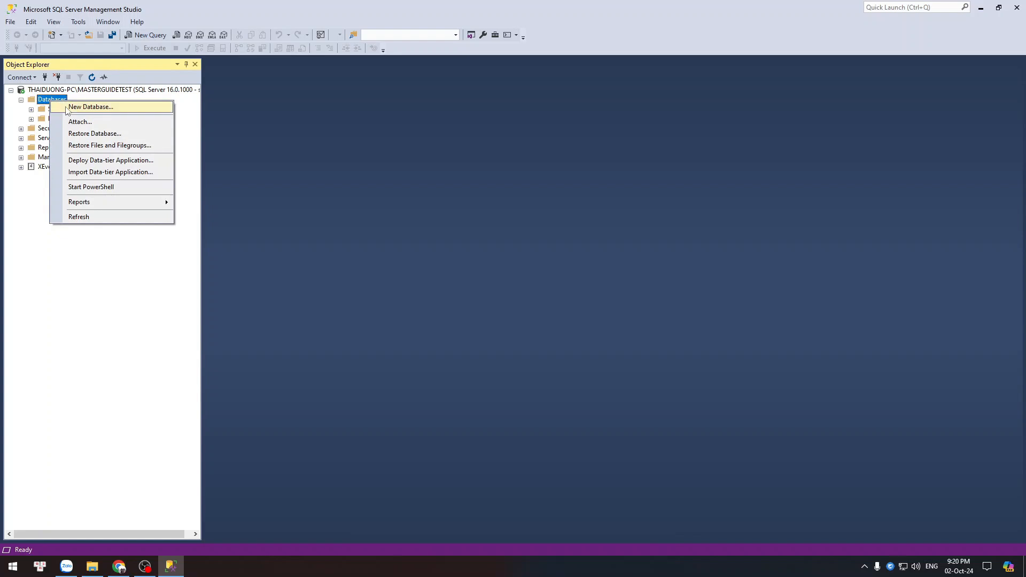
{"action": "left_click", "coordinate": [67, 108]}
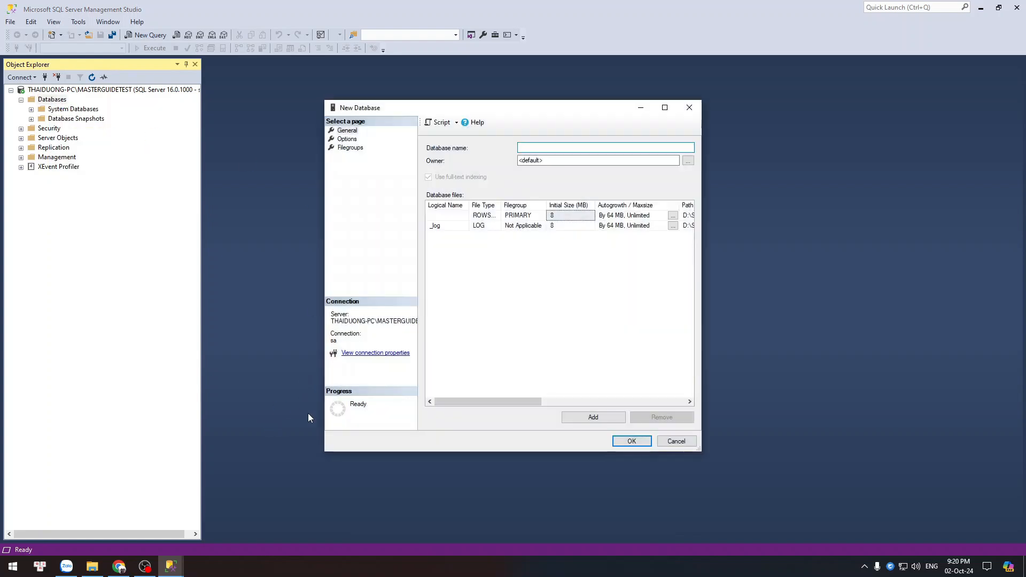
Step: Switch to the Google Docs notes in Chrome and copy the database name masterGuideDB
{"action": "left_click", "coordinate": [118, 566]}
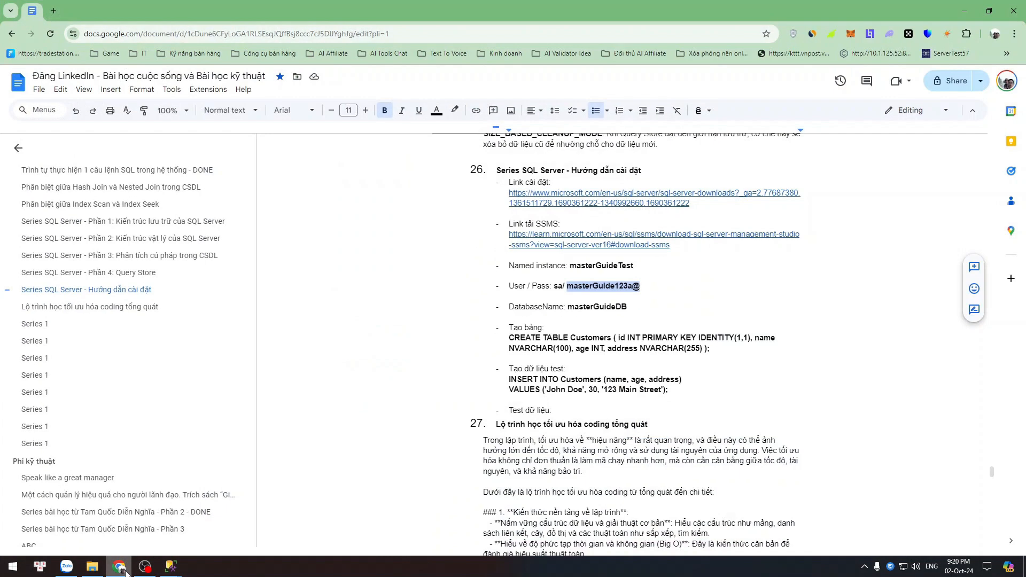
{"action": "left_click", "coordinate": [598, 310]}
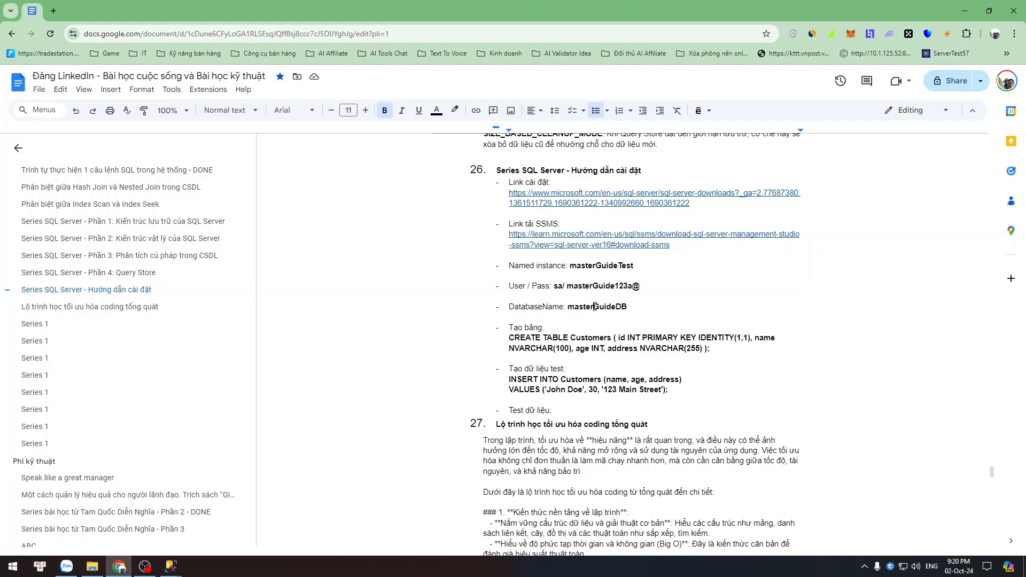
{"action": "double_click", "coordinate": [596, 307]}
{"action": "key", "text": "ctrl+c"}
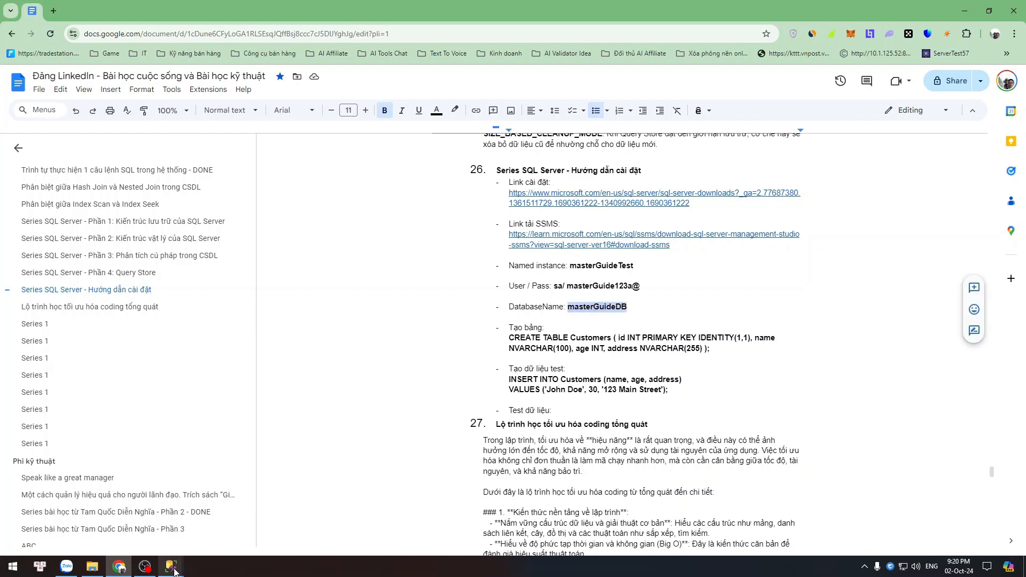
Step: Back in Management Studio, name the new database masterGuideDB and create it with the default owner and file settings
{"action": "mouse_move", "coordinate": [171, 566]}
{"action": "left_click", "coordinate": [210, 539]}
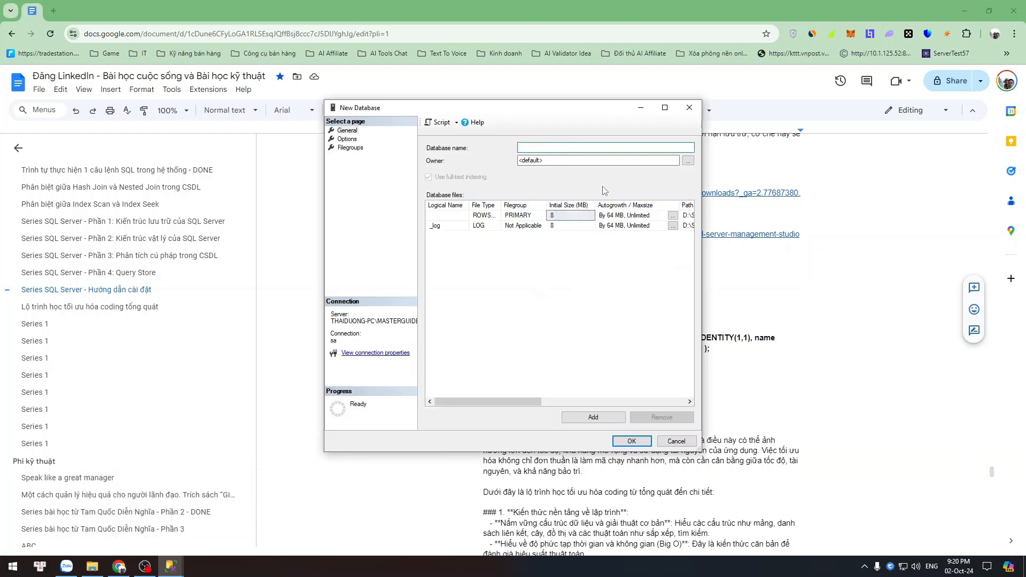
{"action": "key", "text": "ctrl+v"}
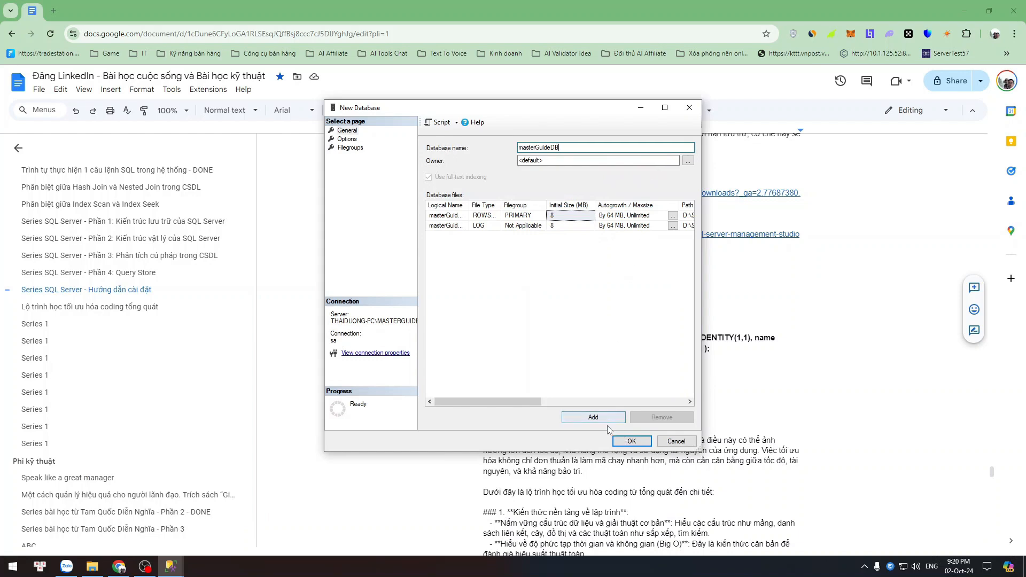
{"action": "left_click", "coordinate": [631, 442]}
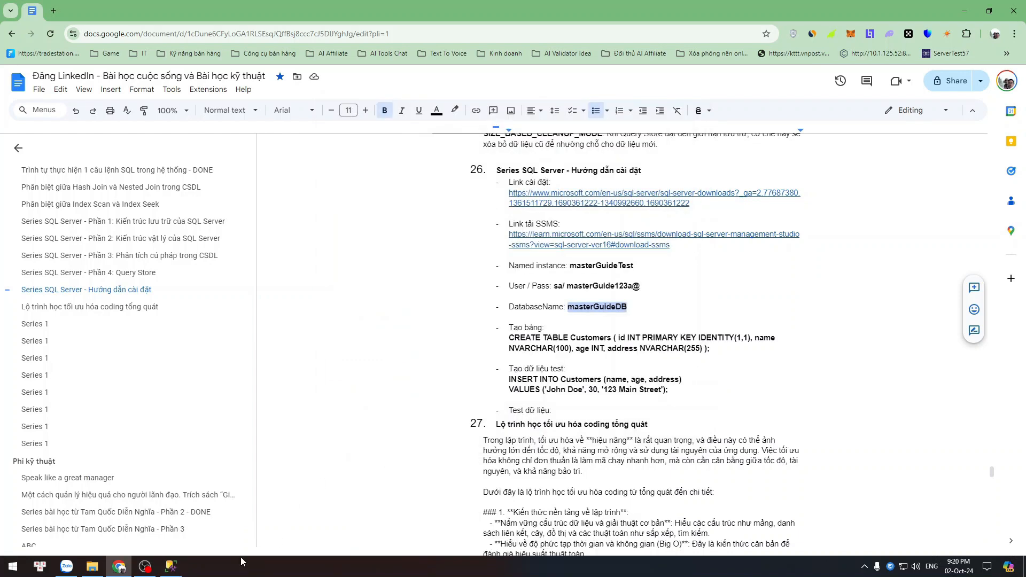
{"action": "left_click", "coordinate": [170, 566]}
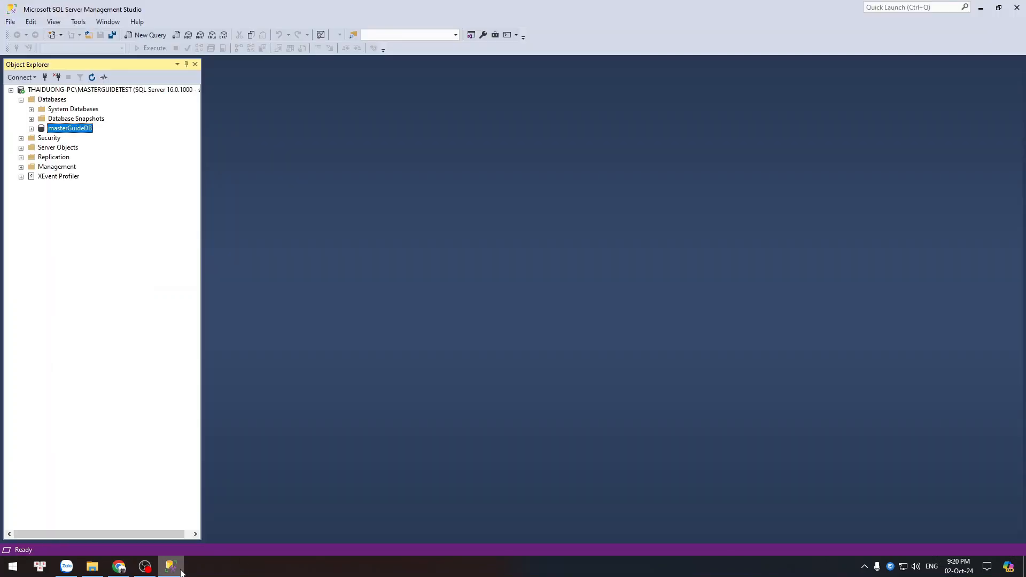
Step: Expand the masterGuideDB database and open a new query for it
{"action": "left_click", "coordinate": [32, 129]}
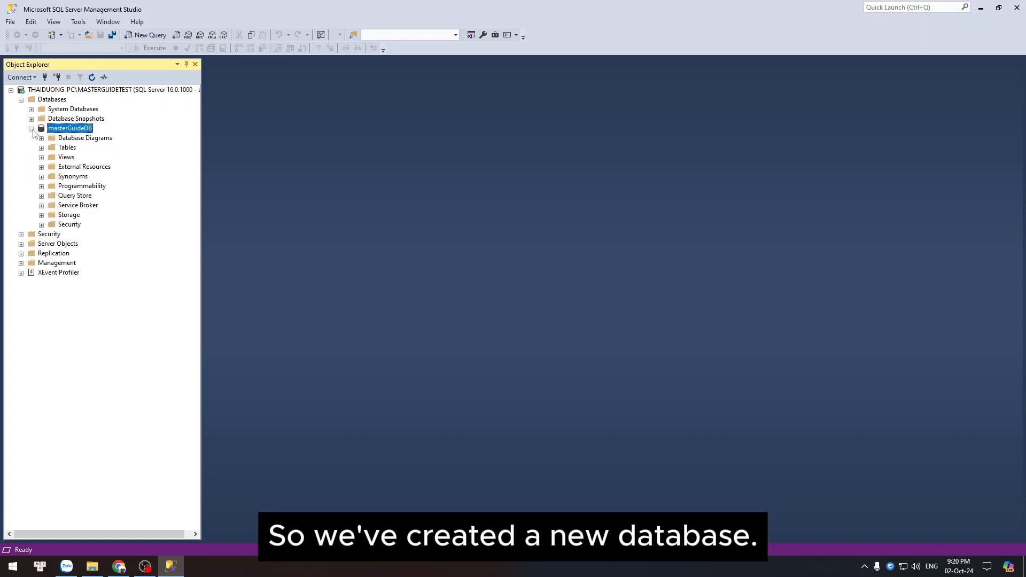
{"action": "right_click", "coordinate": [84, 132]}
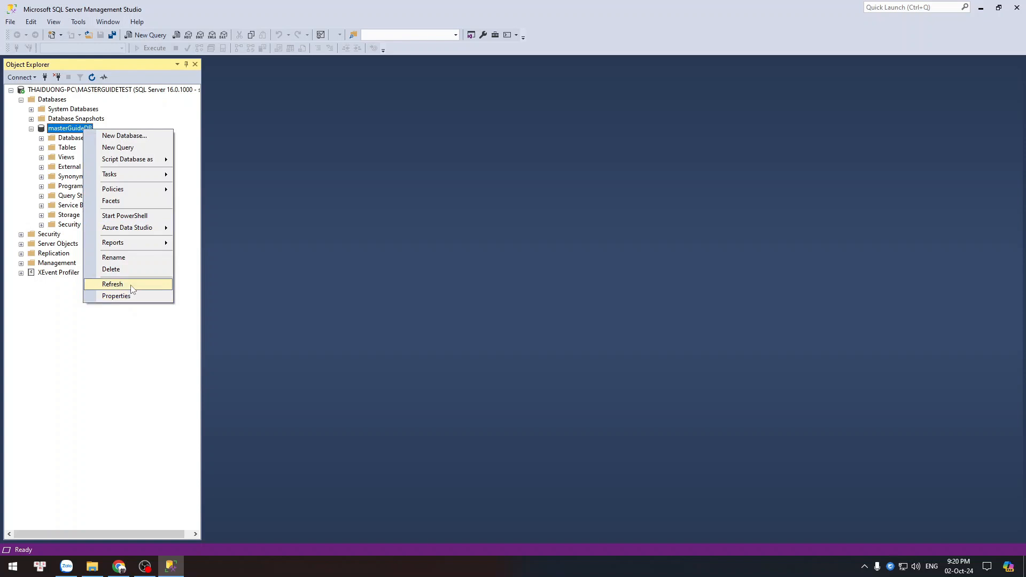
{"action": "left_click", "coordinate": [118, 148]}
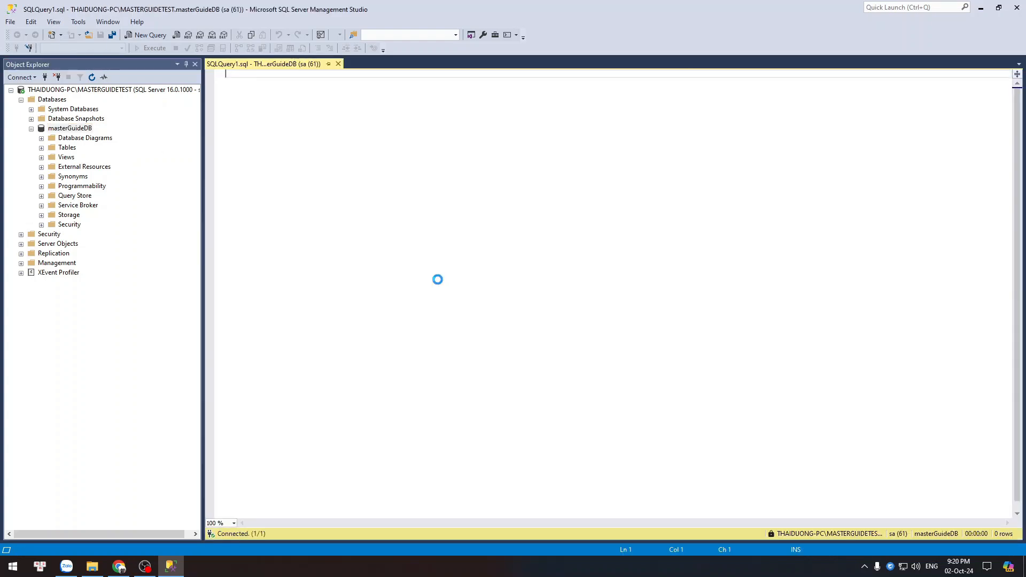
Step: Copy the CREATE TABLE Customers statement with id, name, age and address columns from the Google Docs notes into the Management Studio query and execute it
{"action": "left_click", "coordinate": [119, 568]}
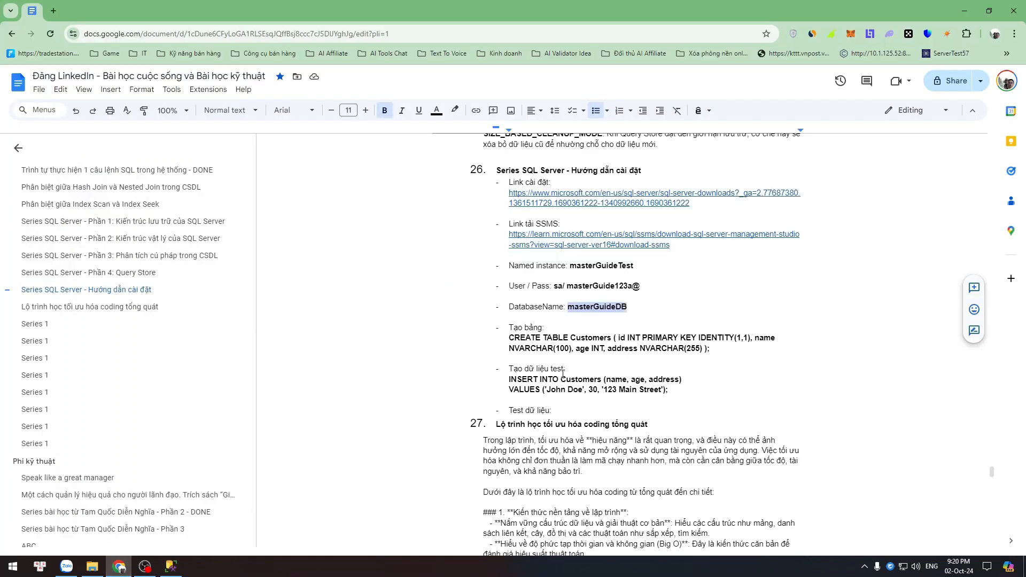
{"action": "left_click_drag", "start_coordinate": [509, 339], "coordinate": [712, 347]}
{"action": "key", "text": "ctrl+c"}
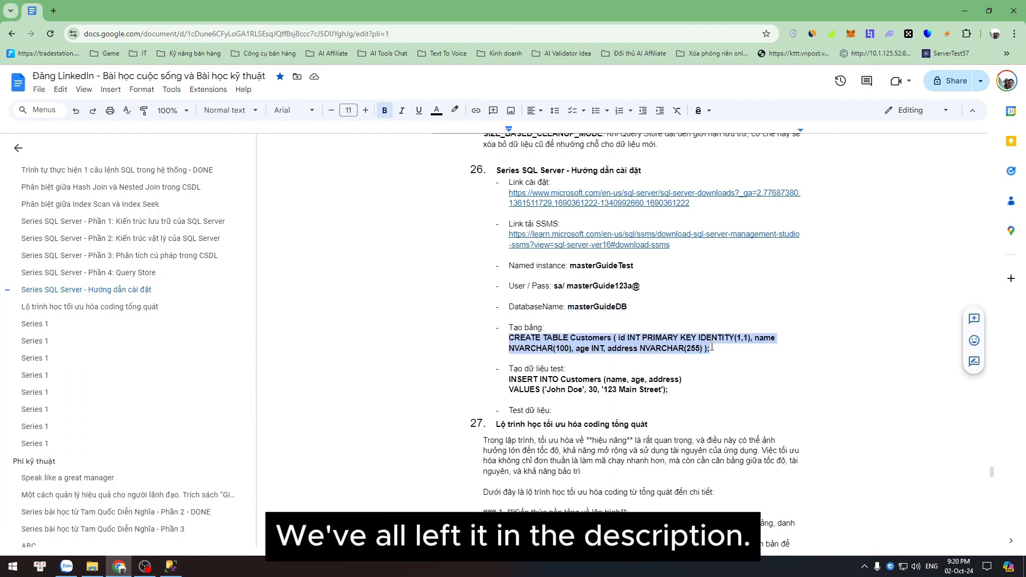
{"action": "left_click", "coordinate": [170, 568]}
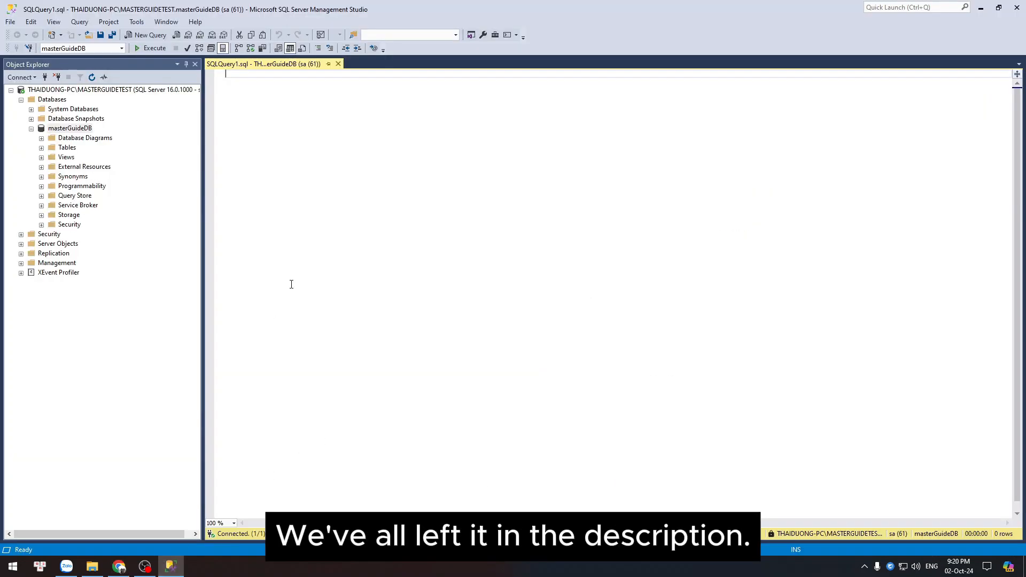
{"action": "key", "text": "ctrl+v"}
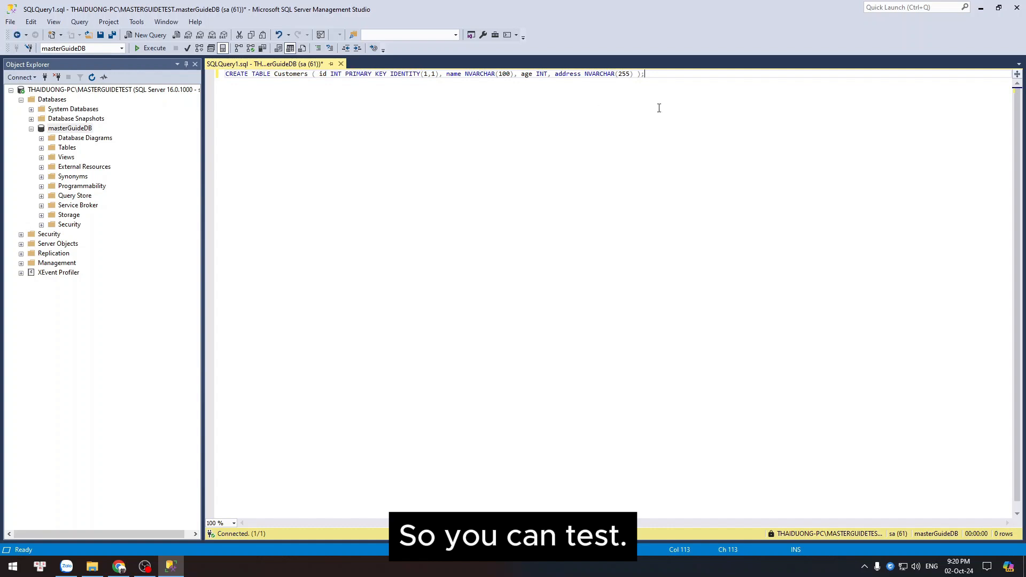
{"action": "left_click_drag", "start_coordinate": [645, 74], "coordinate": [211, 76]}
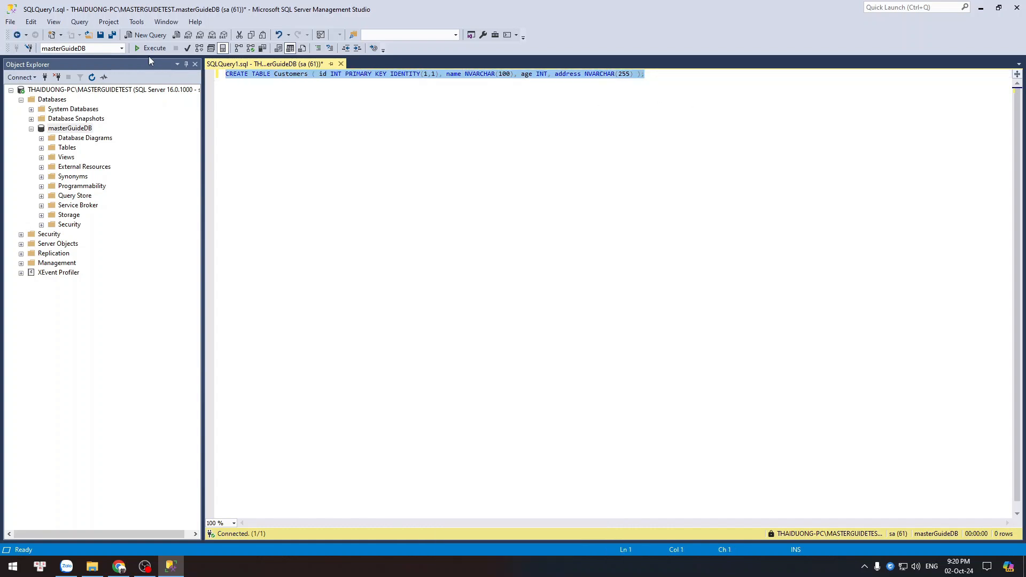
{"action": "left_click", "coordinate": [148, 49]}
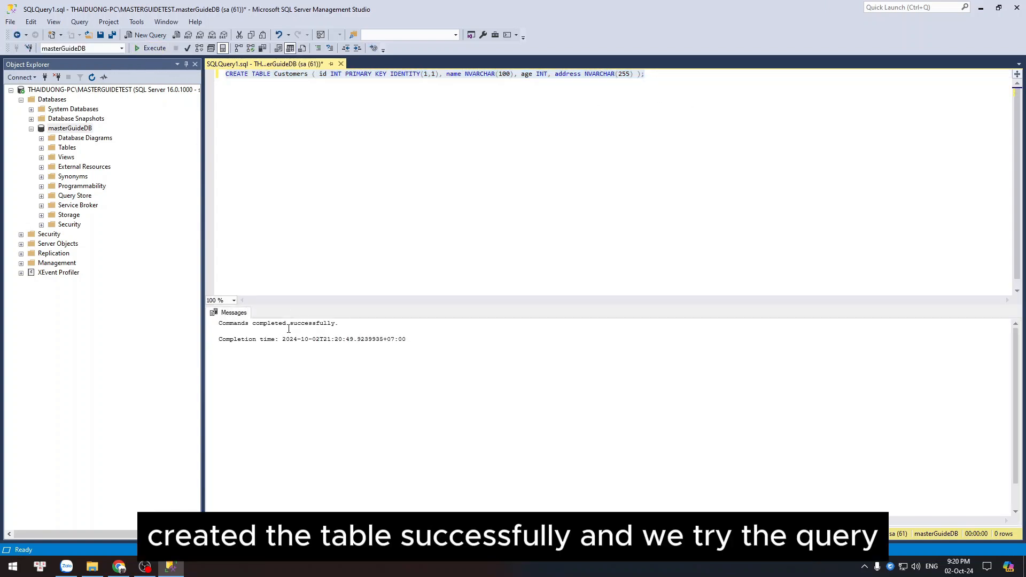
Step: Copy the INSERT INTO Customers statement with age 30 from the Google Docs notes below the CREATE TABLE statement in Management Studio and execute only it
{"action": "left_click", "coordinate": [118, 567]}
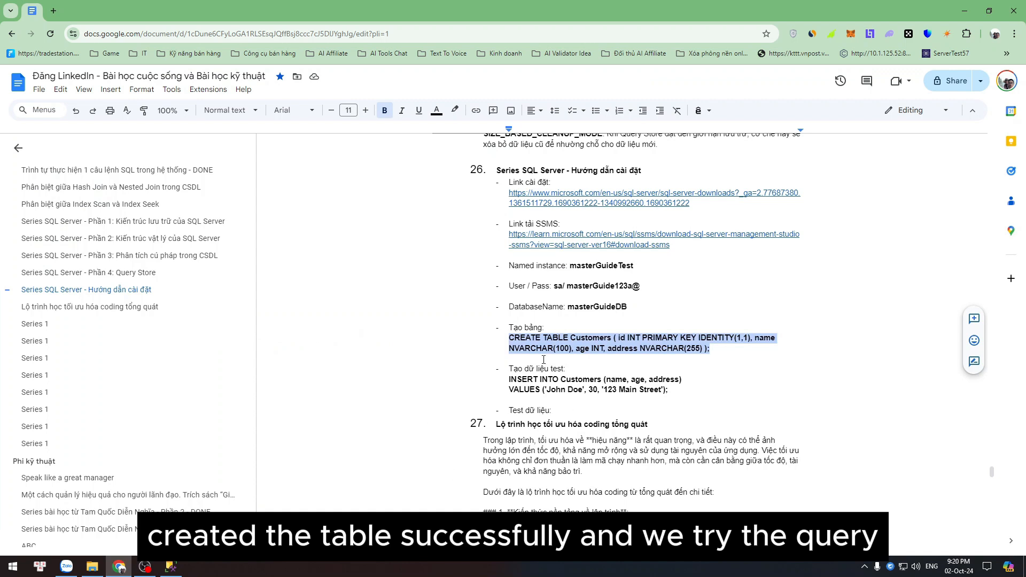
{"action": "left_click_drag", "start_coordinate": [508, 380], "coordinate": [669, 391]}
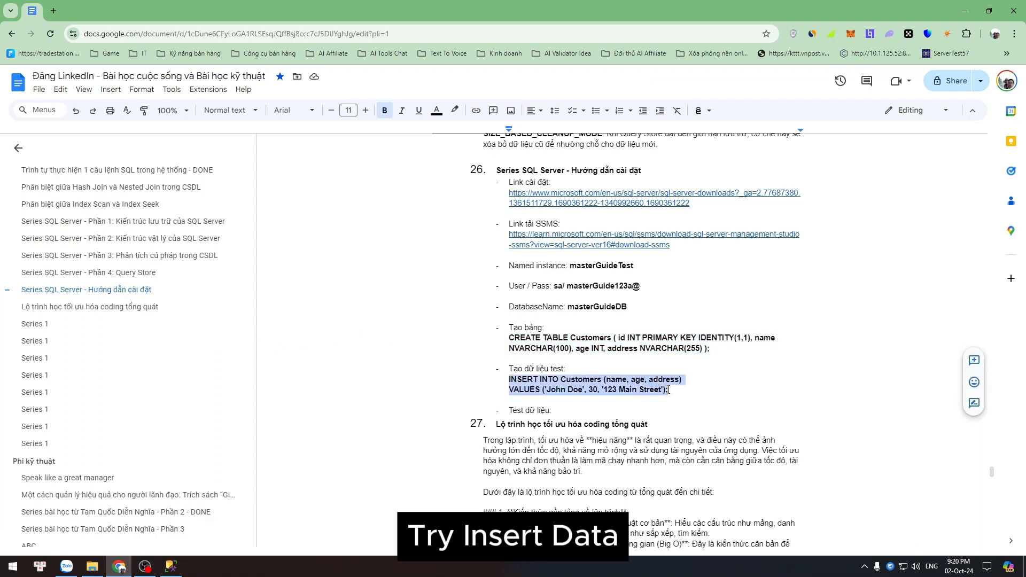
{"action": "left_click", "coordinate": [171, 566]}
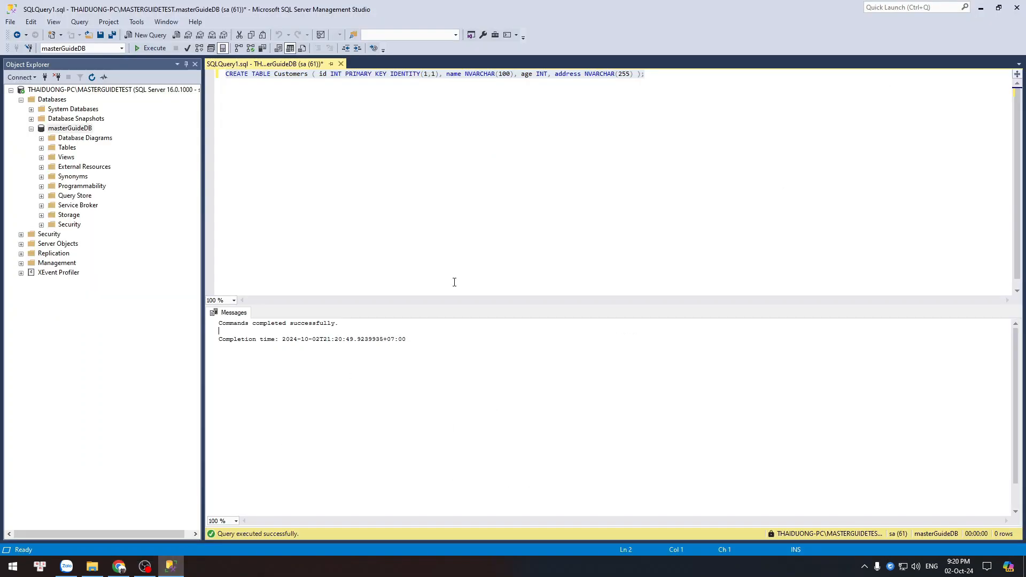
{"action": "left_click", "coordinate": [672, 75]}
{"action": "key", "text": "Return"}
{"action": "key", "text": "Return"}
{"action": "type", "text": "INSERT INTO Customers (name, age, address) VALUES ('John Doe', 30, '123 Main Street');"}
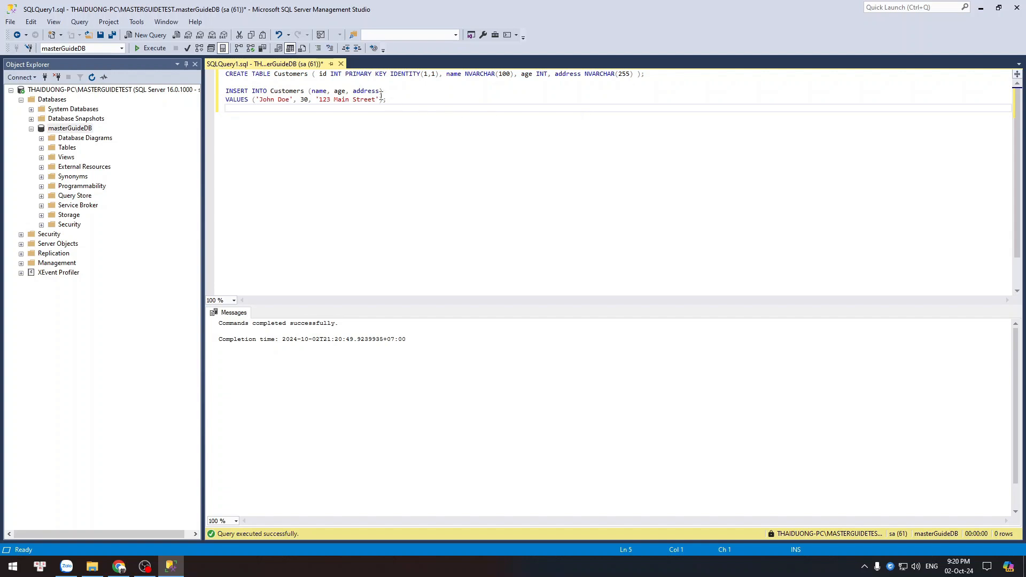
{"action": "left_click_drag", "start_coordinate": [386, 100], "coordinate": [226, 91]}
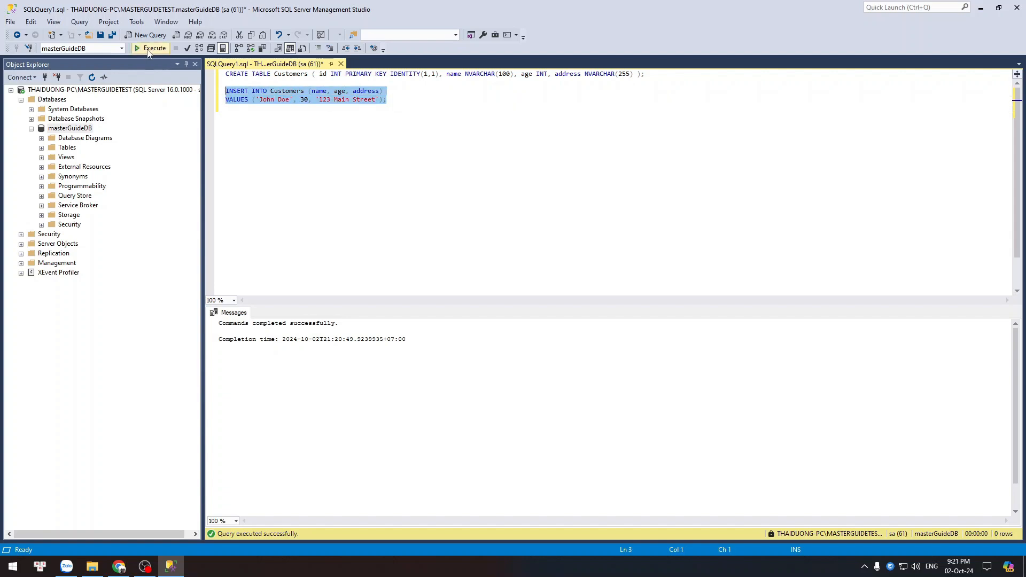
{"action": "left_click", "coordinate": [149, 49]}
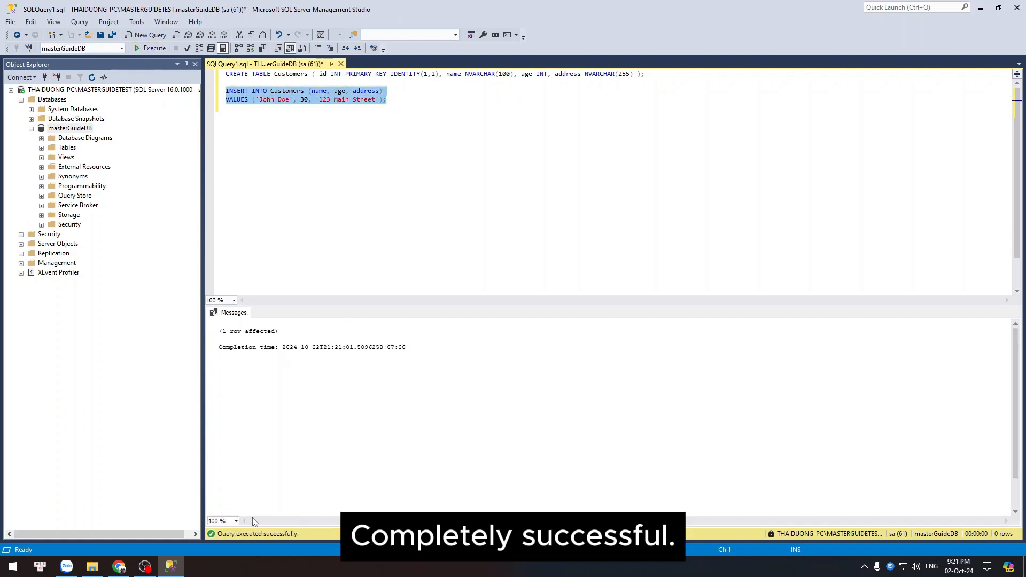
Step: Add "select * from customers;" below the INSERT statement, execute only that query and check the returned age and address values
{"action": "left_click", "coordinate": [119, 567]}
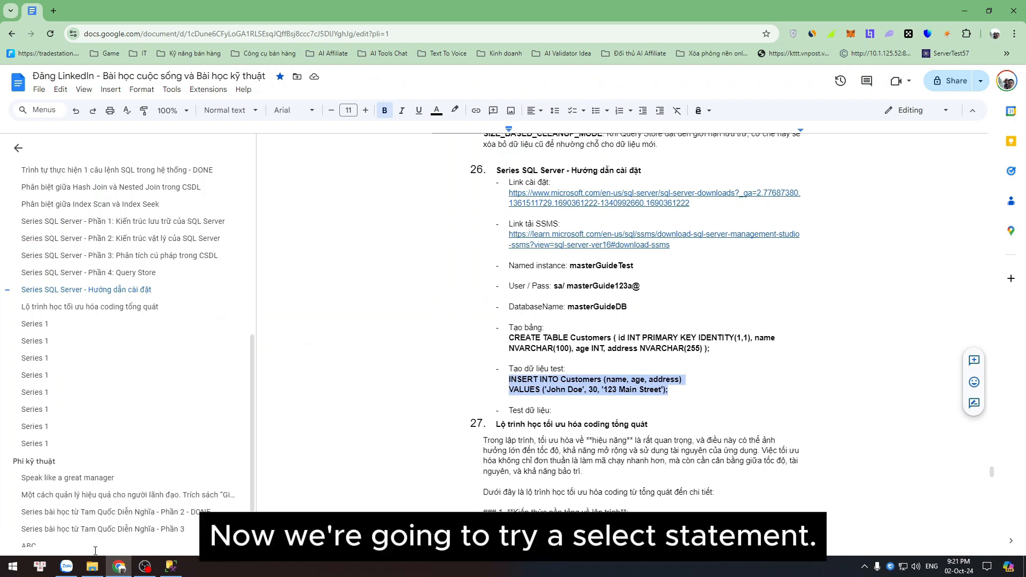
{"action": "left_click", "coordinate": [171, 567]}
{"action": "left_click", "coordinate": [397, 109]}
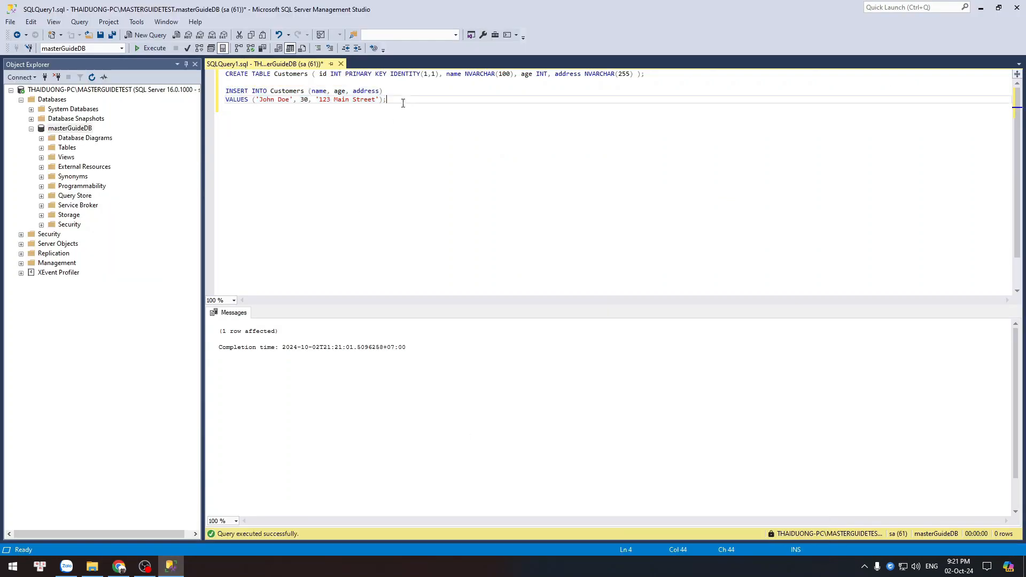
{"action": "key", "text": "Return"}
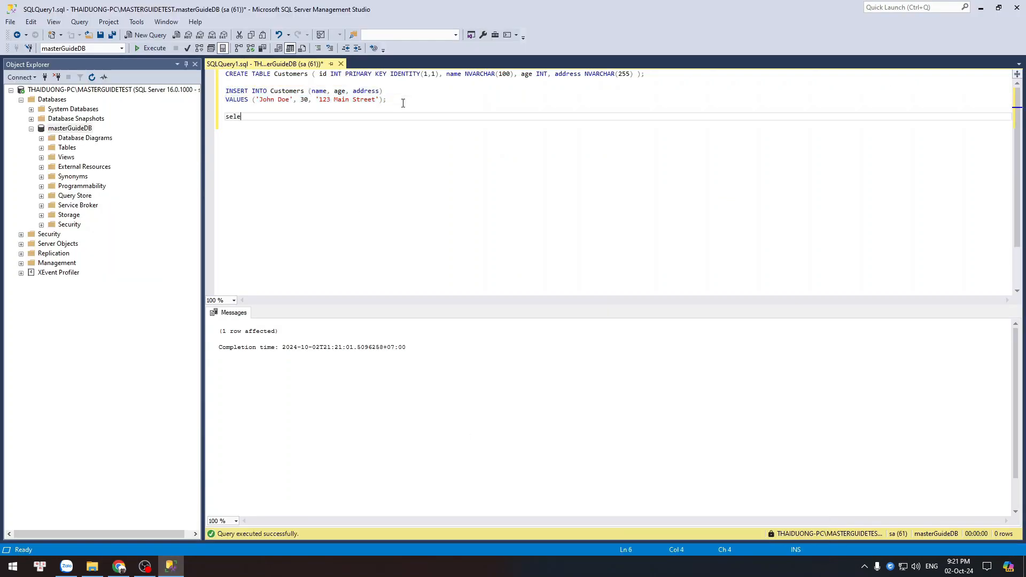
{"action": "type", "text": "select * from customers;"}
{"action": "left_click", "coordinate": [227, 116], "text": "shift"}
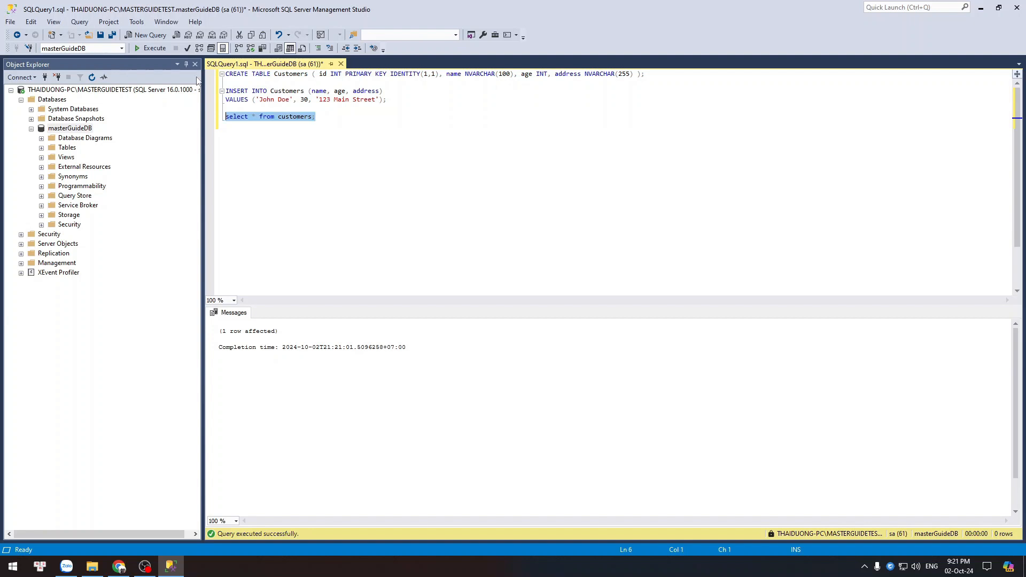
{"action": "left_click", "coordinate": [151, 48]}
{"action": "left_click", "coordinate": [278, 334]}
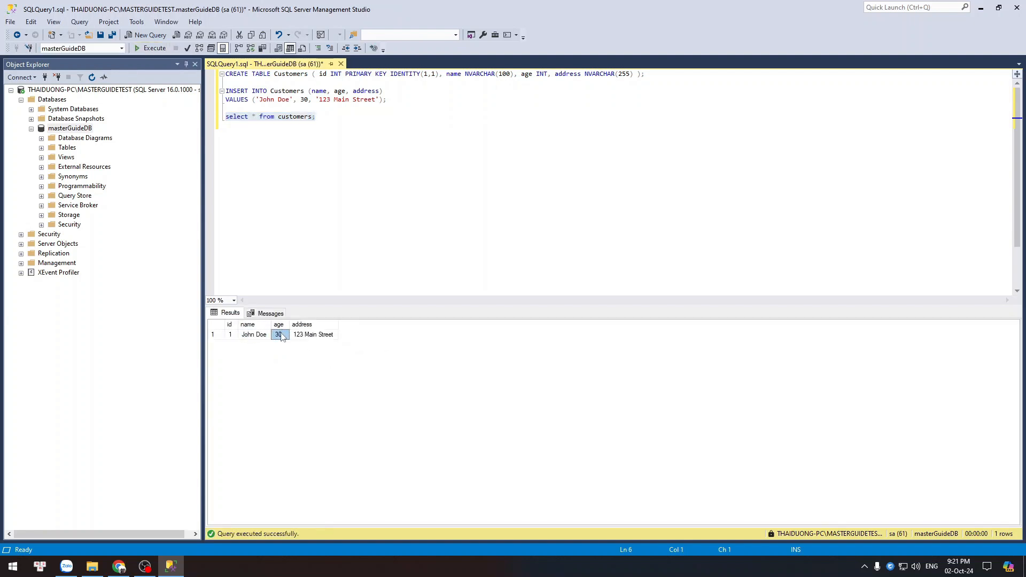
{"action": "left_click", "coordinate": [327, 336]}
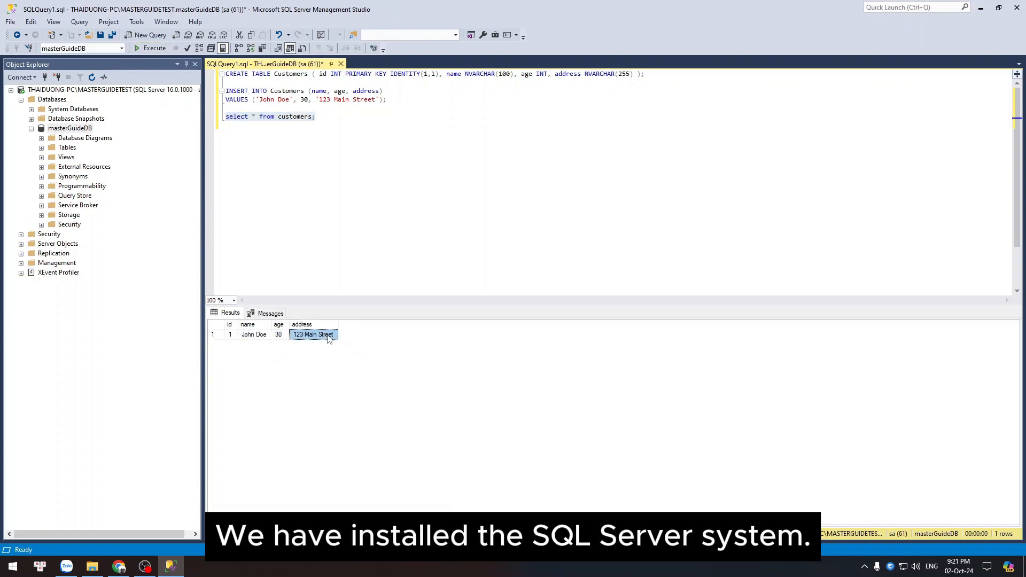